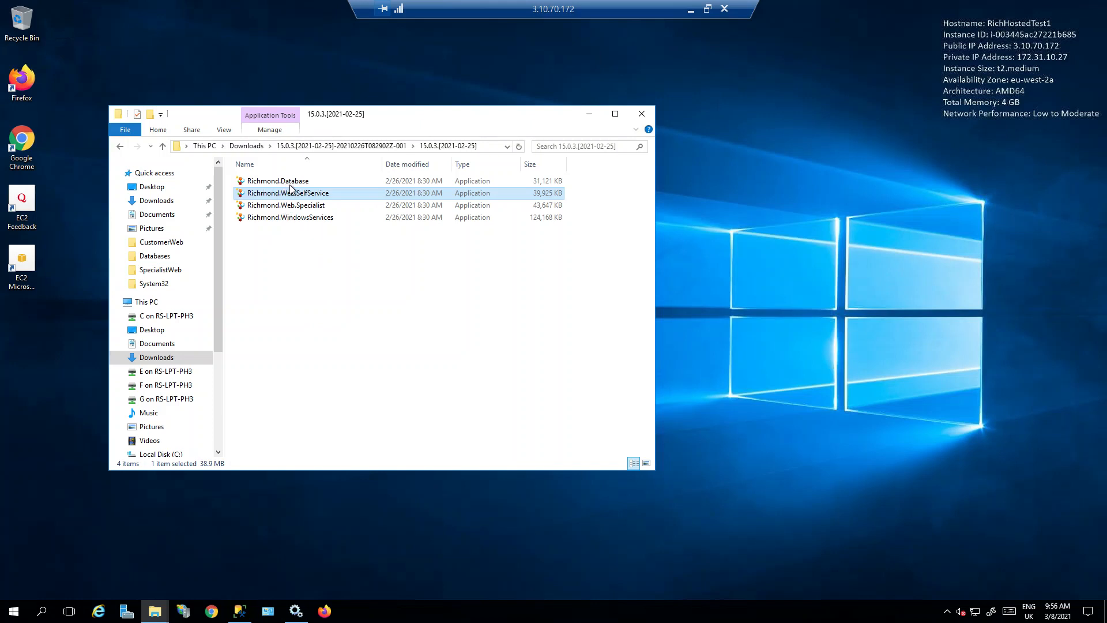
{"action": "left_click", "coordinate": [290, 217]}
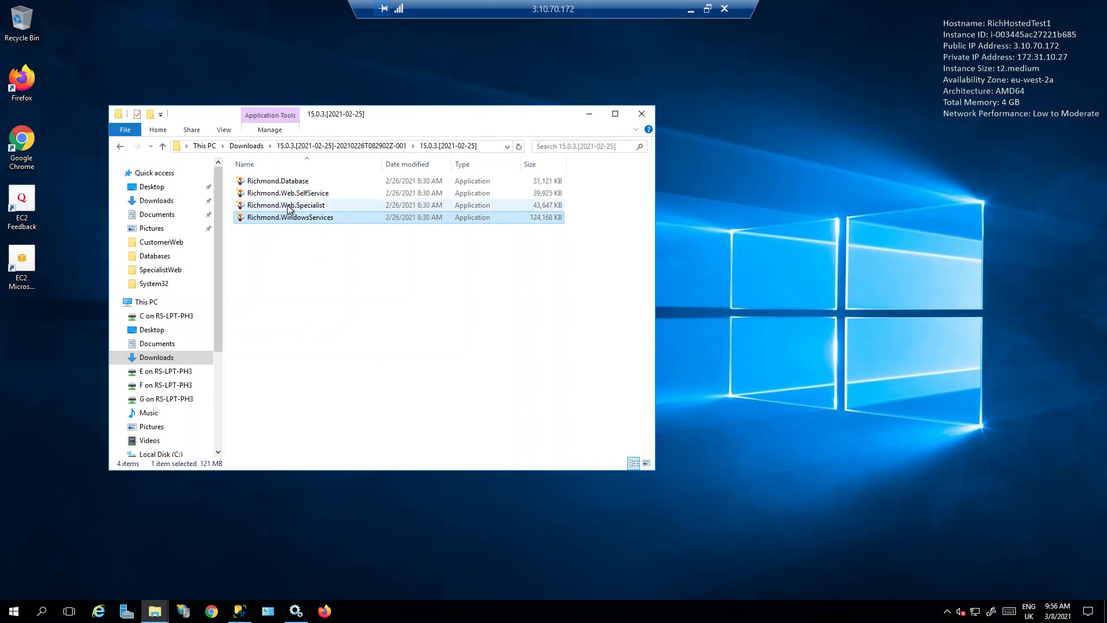
{"action": "left_click", "coordinate": [289, 205]}
{"action": "left_click", "coordinate": [290, 193]}
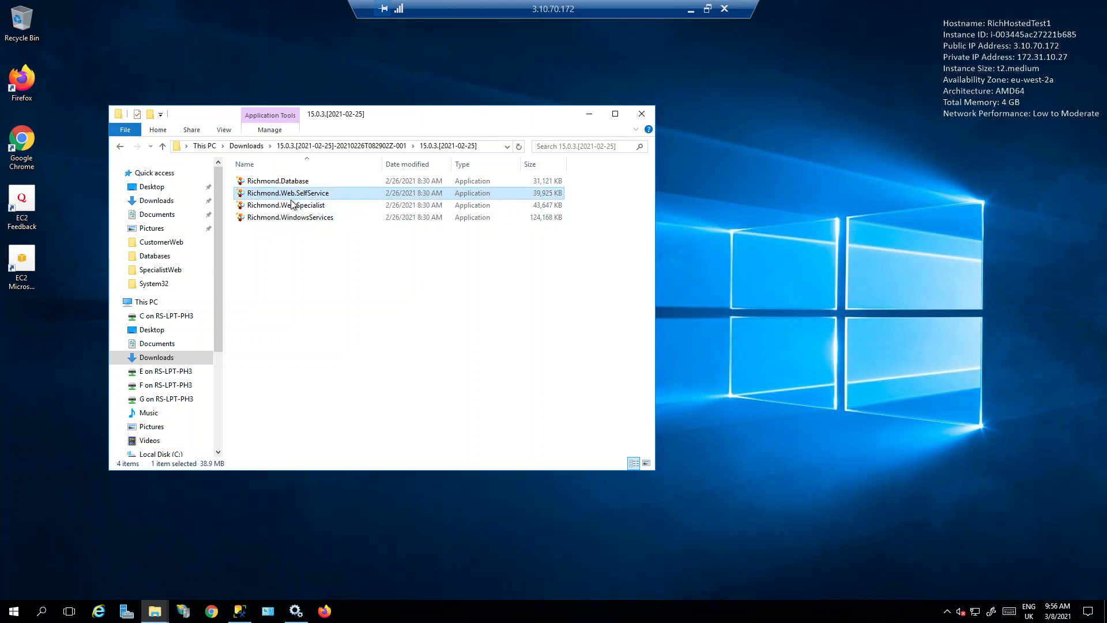
{"action": "left_click", "coordinate": [293, 206]}
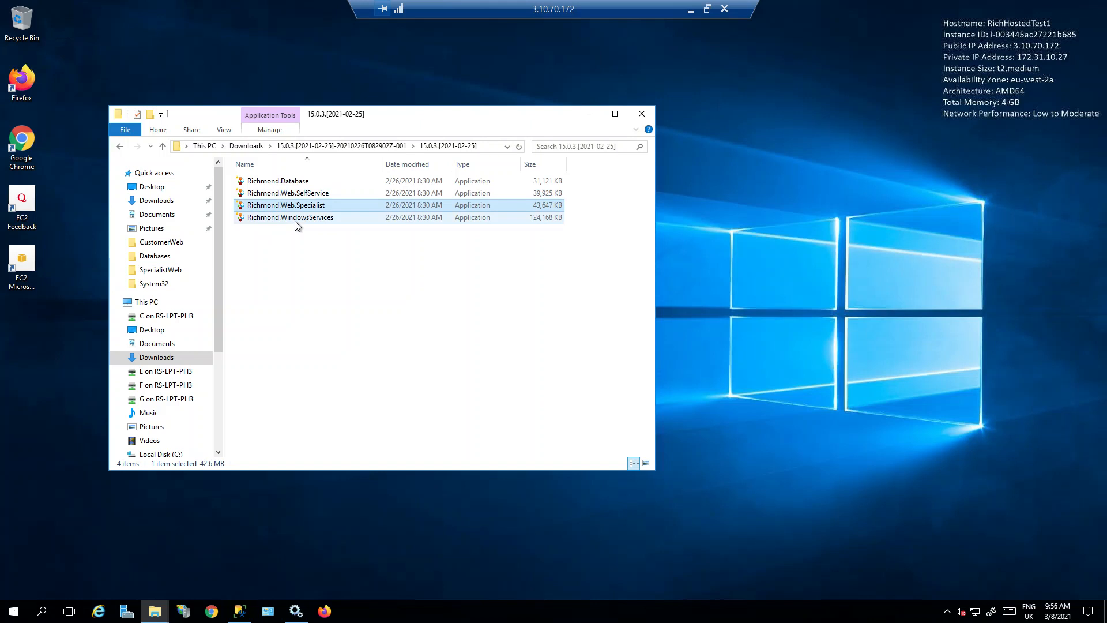
Step: Switch to the Services window and stop the Richmond Active Directory Observer service
{"action": "left_click", "coordinate": [297, 611]}
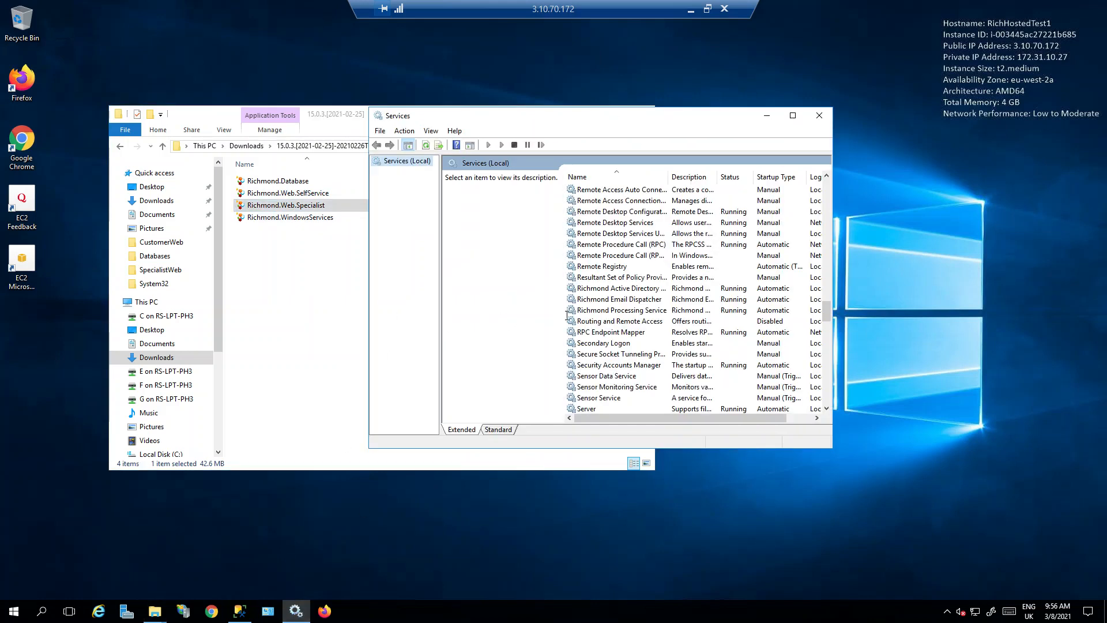
{"action": "left_click", "coordinate": [633, 290]}
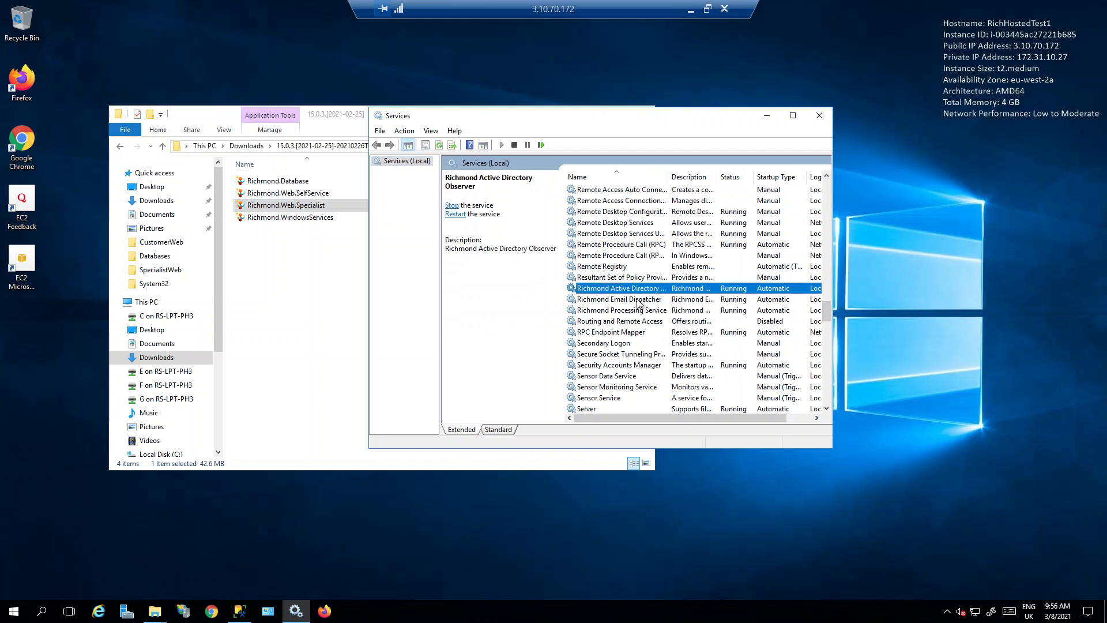
{"action": "left_click", "coordinate": [634, 298]}
{"action": "left_click", "coordinate": [639, 311]}
{"action": "left_click", "coordinate": [634, 289]}
{"action": "right_click", "coordinate": [634, 288]}
{"action": "left_click", "coordinate": [651, 309]}
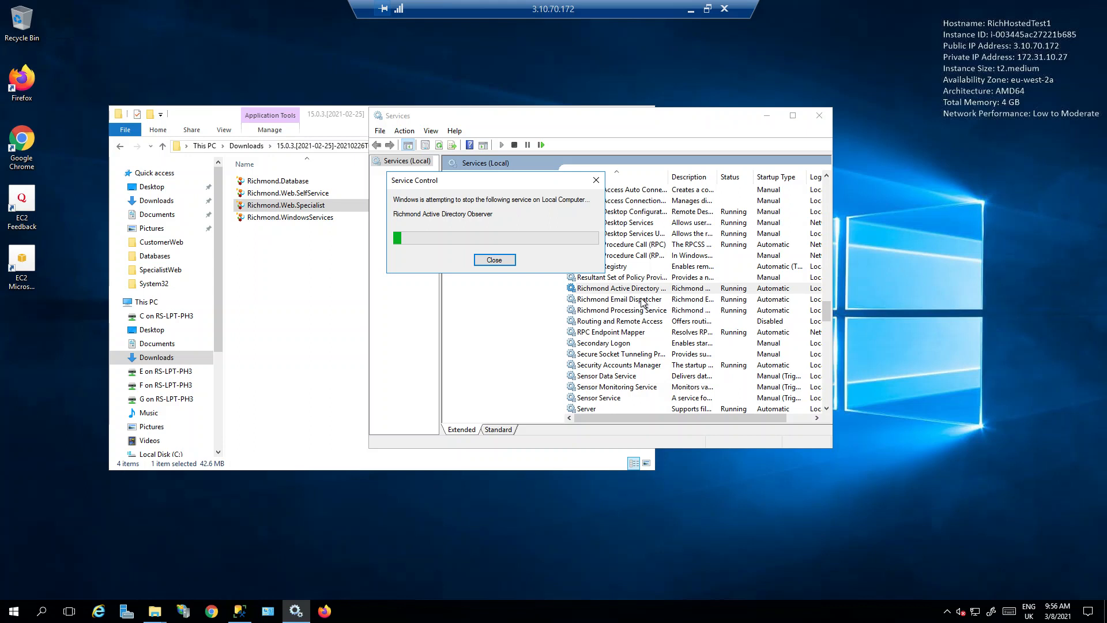
Step: Stop the Richmond Email Dispatcher service and the Richmond Processing Service
{"action": "right_click", "coordinate": [640, 299]}
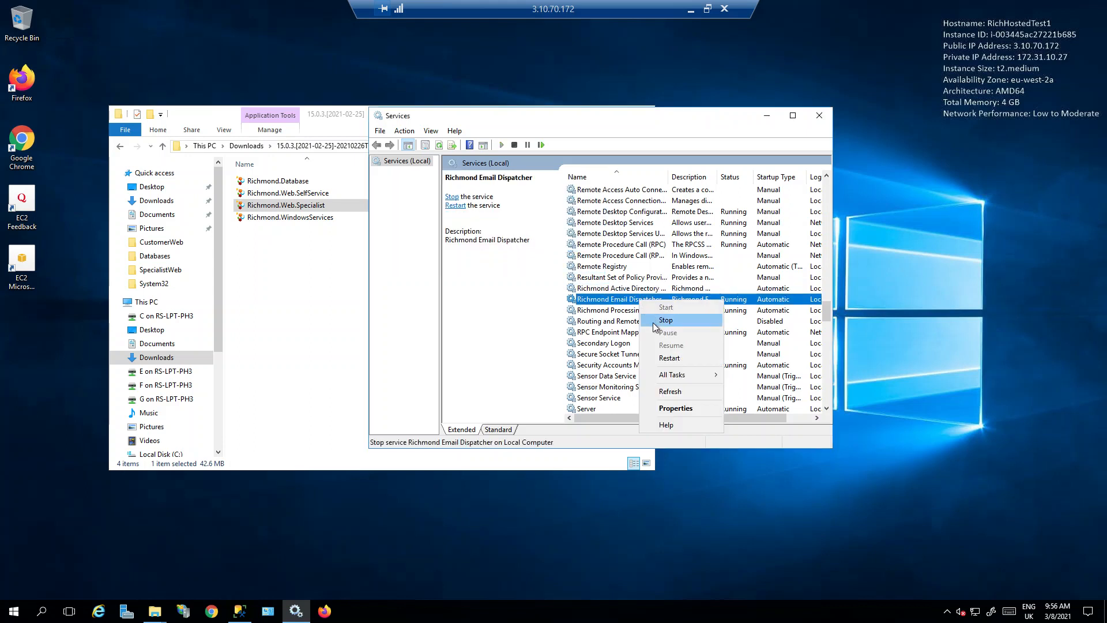
{"action": "left_click", "coordinate": [647, 320]}
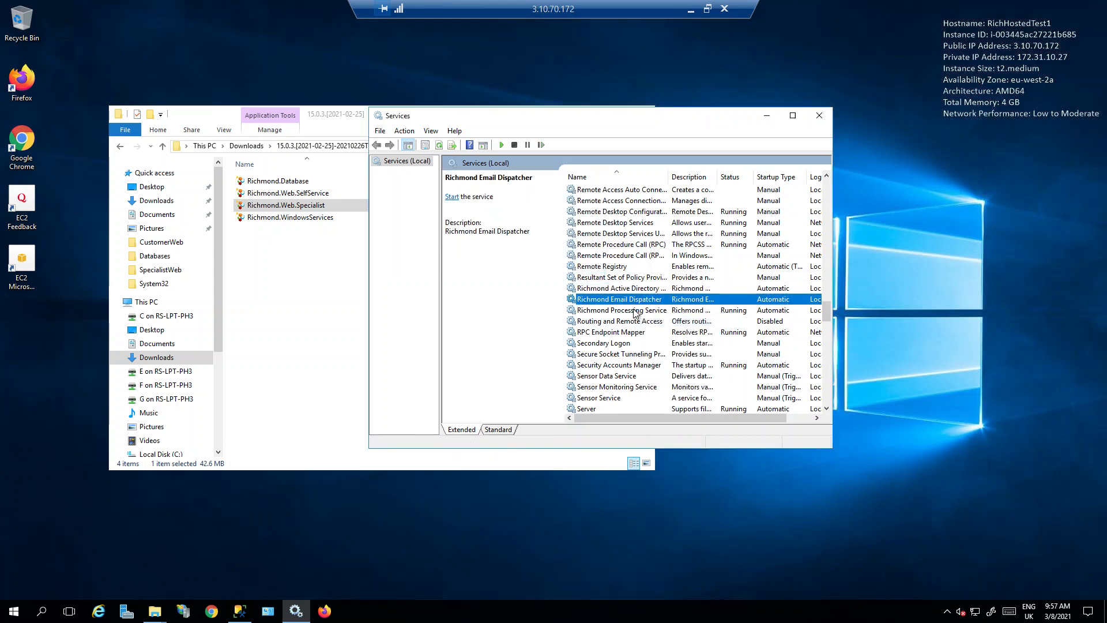
{"action": "right_click", "coordinate": [636, 312]}
{"action": "left_click", "coordinate": [668, 330]}
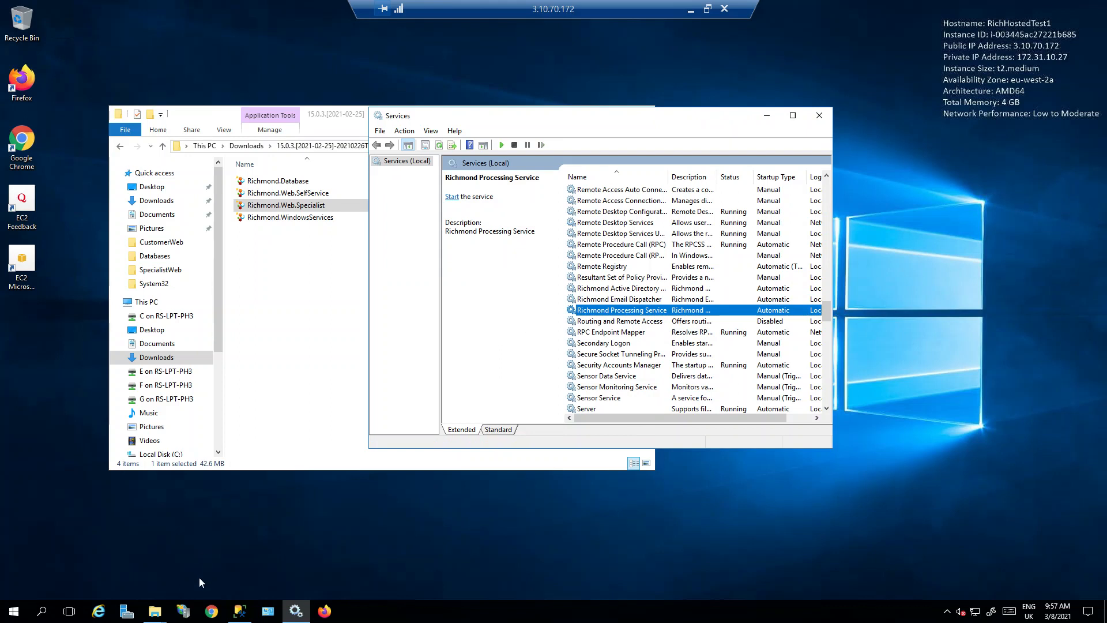
Step: Switch to File Explorer and open the folder C:\inetpub\wwwroot\SupportDesk\CustomerWeb
{"action": "mouse_move", "coordinate": [154, 610]}
{"action": "left_click", "coordinate": [185, 562]}
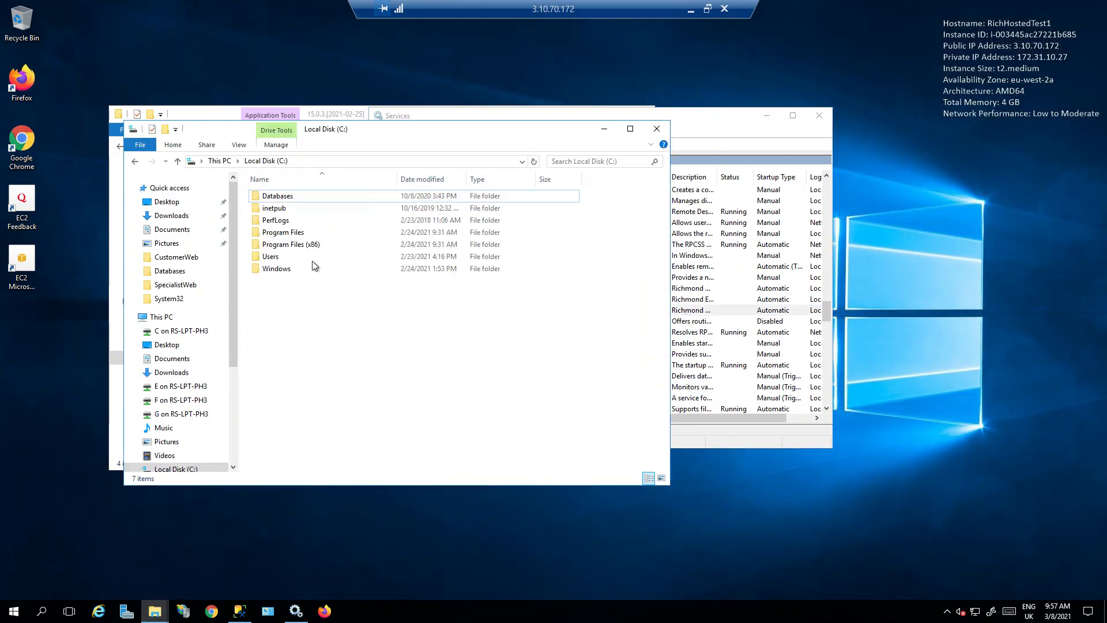
{"action": "double_click", "coordinate": [274, 208]}
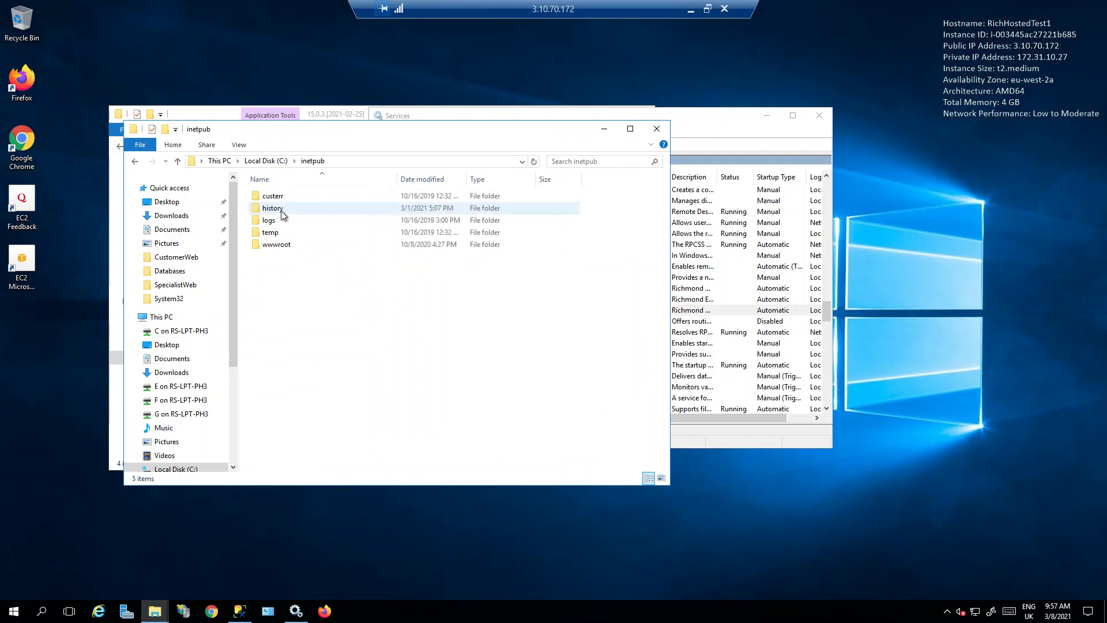
{"action": "double_click", "coordinate": [281, 245]}
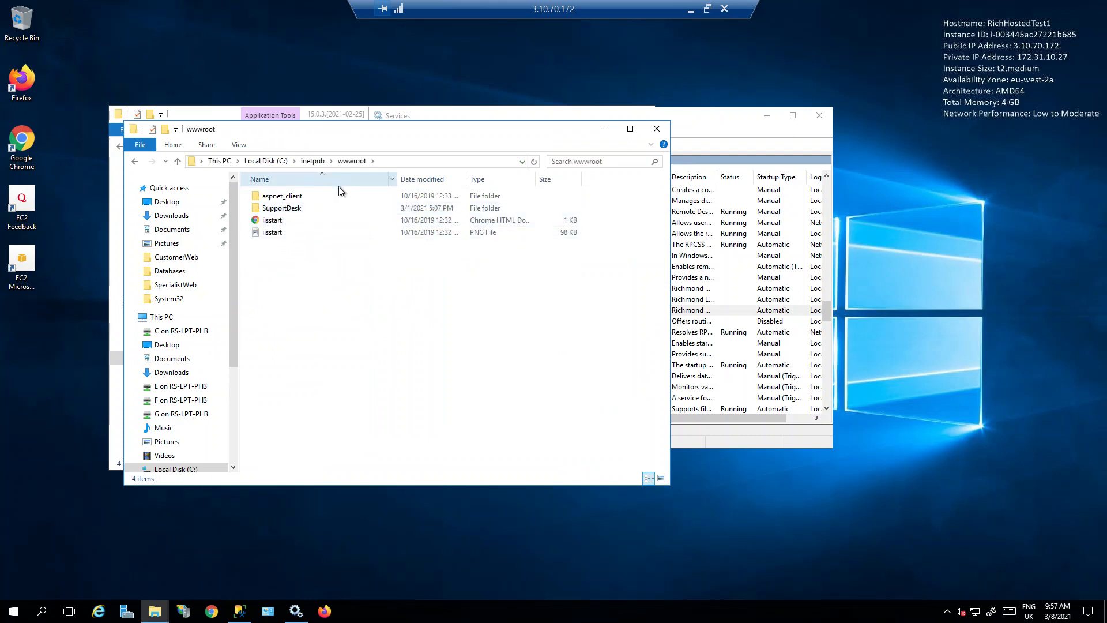
{"action": "double_click", "coordinate": [287, 210]}
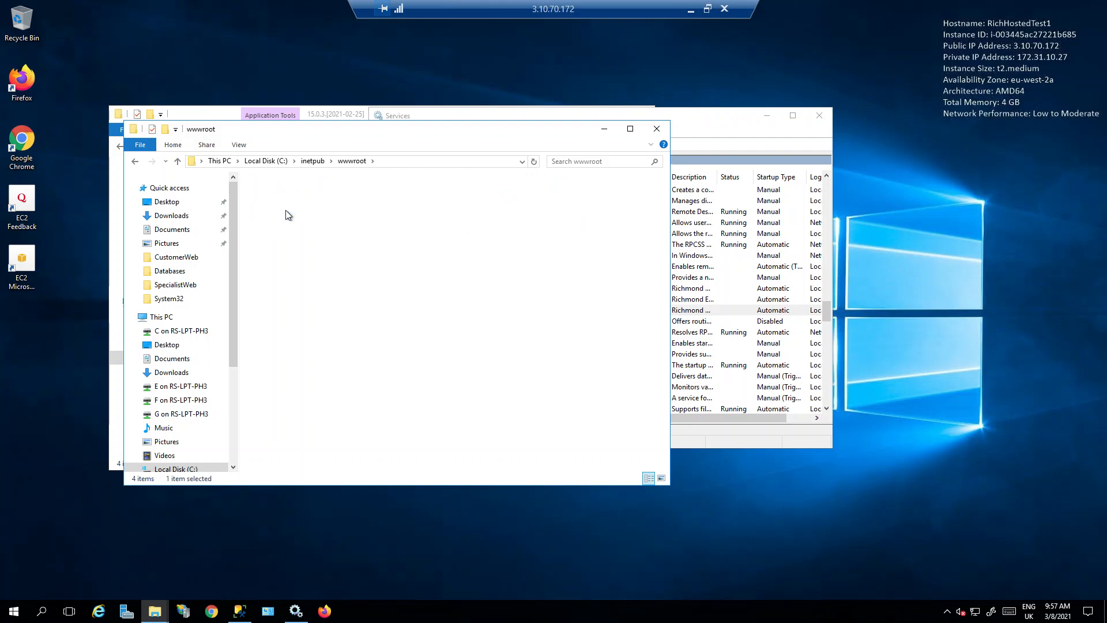
{"action": "double_click", "coordinate": [302, 198]}
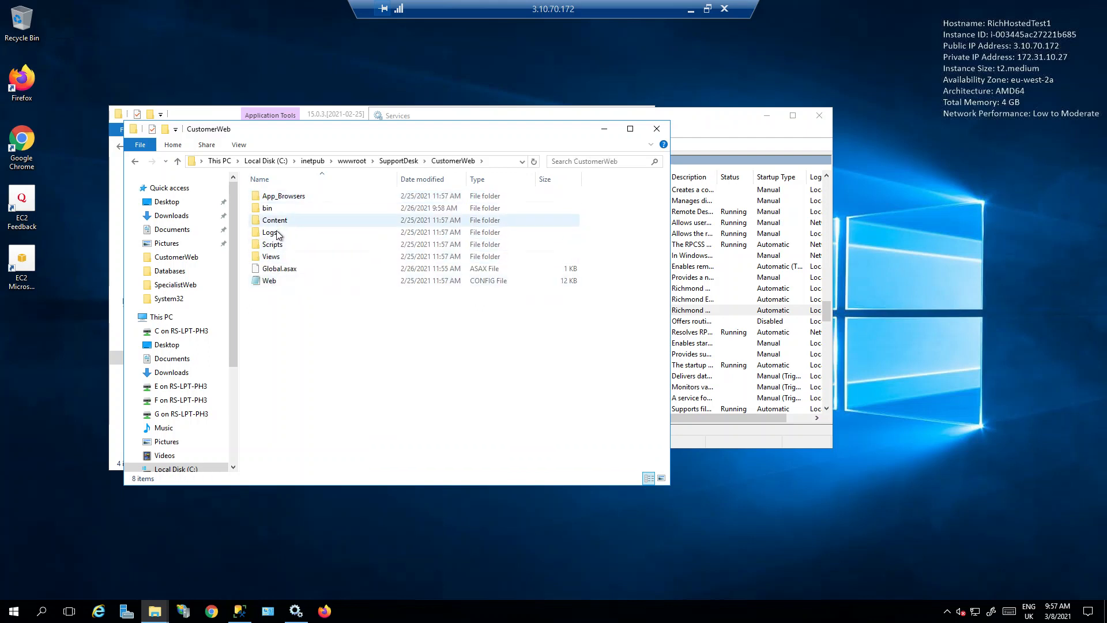
Step: Make a backup copy of the Web CONFIG file within the CustomerWeb folder
{"action": "right_click", "coordinate": [266, 282]}
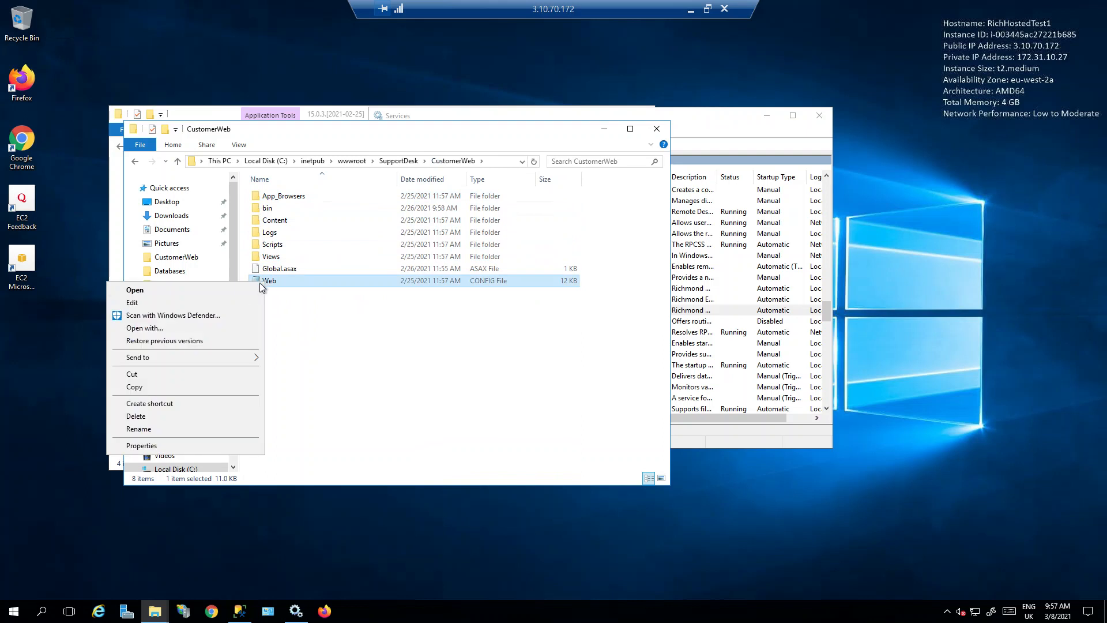
{"action": "left_click", "coordinate": [187, 386]}
{"action": "right_click", "coordinate": [302, 369]}
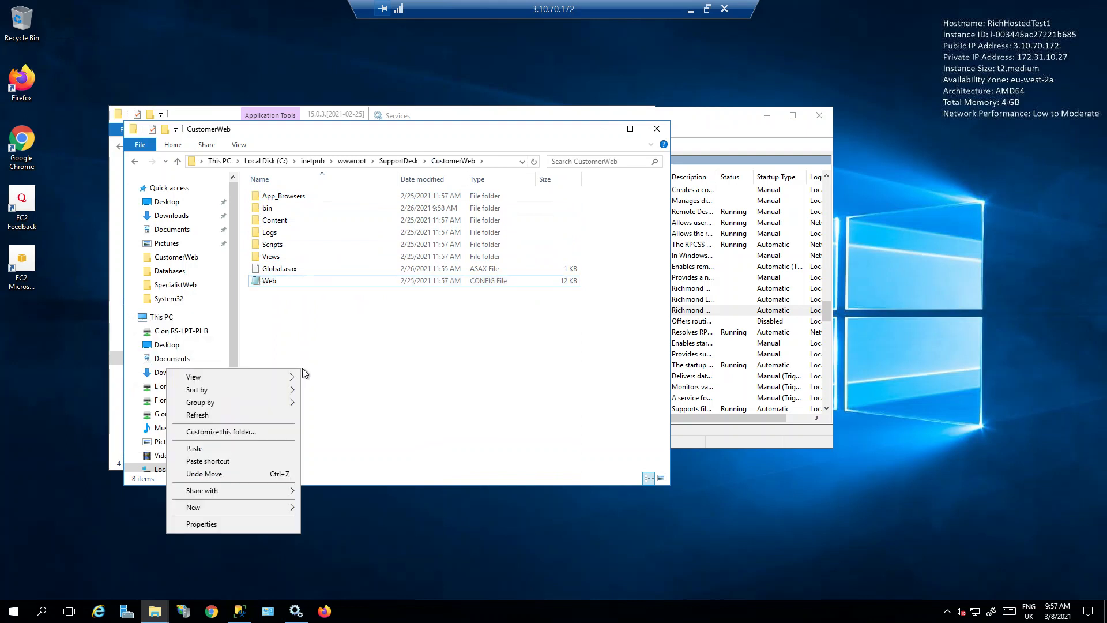
{"action": "left_click", "coordinate": [226, 446]}
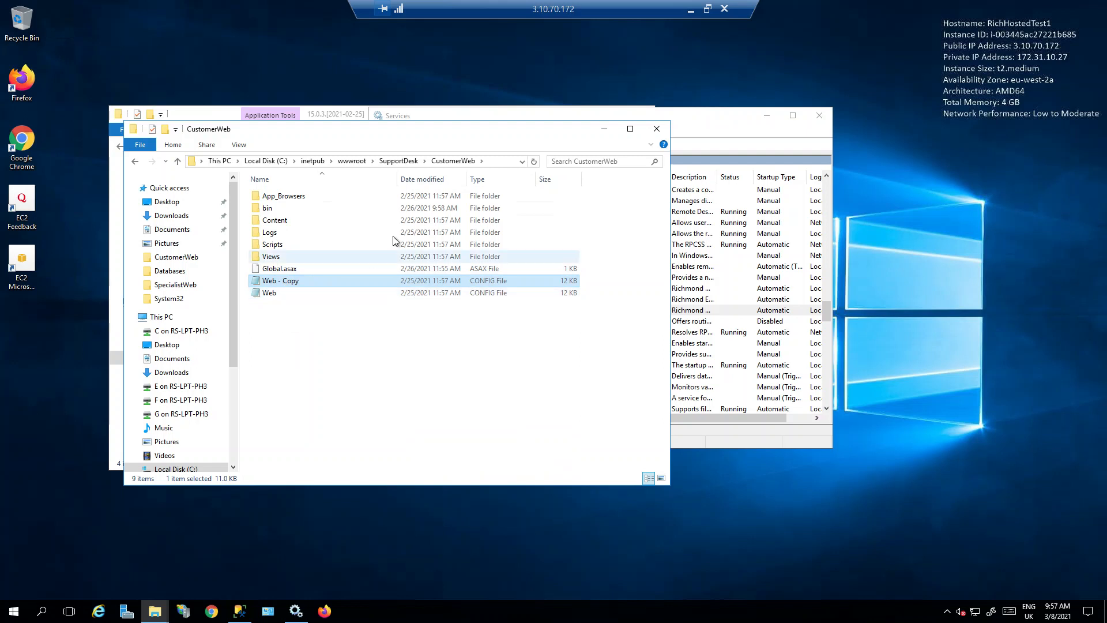
Step: Open the SpecialistWeb folder under SupportDesk and duplicate its Web CONFIG file in the same folder
{"action": "left_click", "coordinate": [388, 161]}
{"action": "double_click", "coordinate": [304, 220]}
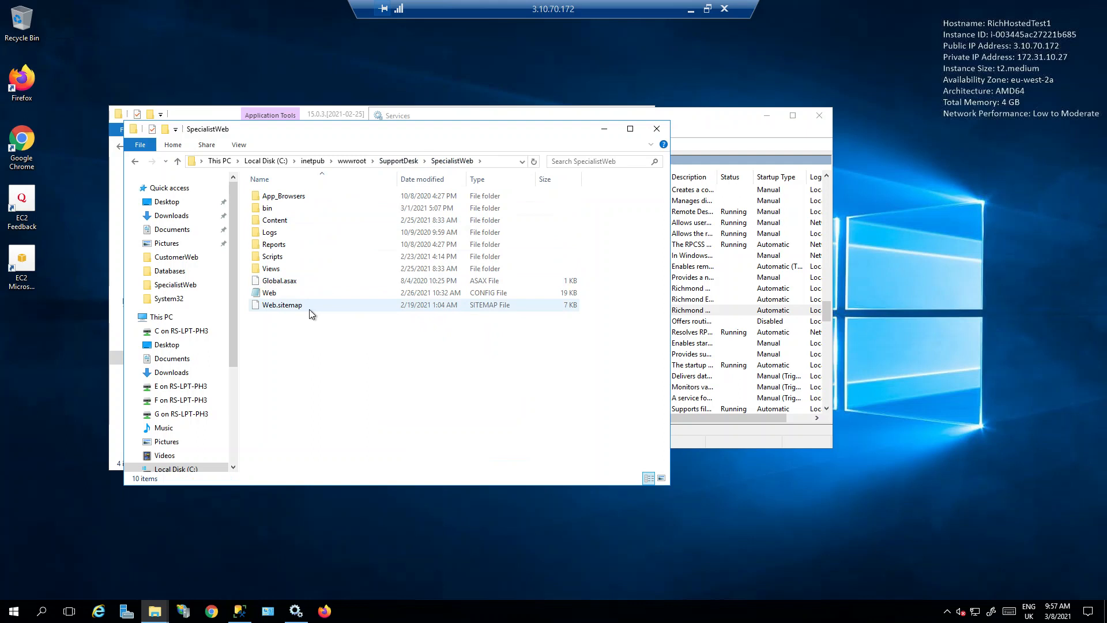
{"action": "left_click", "coordinate": [273, 293]}
{"action": "right_click", "coordinate": [273, 293]}
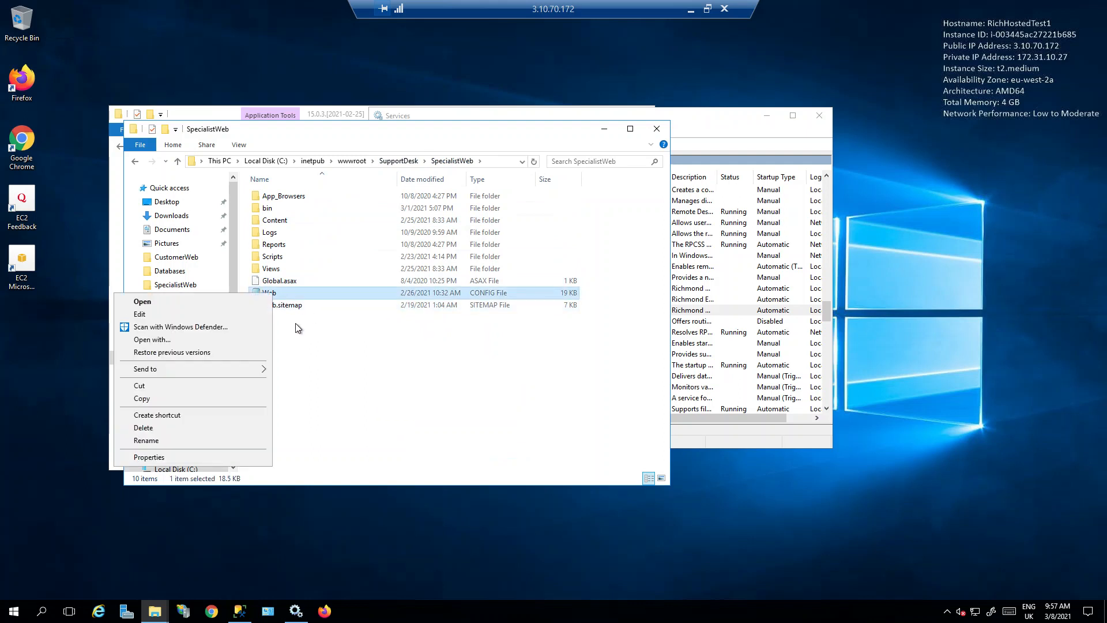
{"action": "left_click", "coordinate": [150, 399]}
{"action": "right_click", "coordinate": [340, 375]}
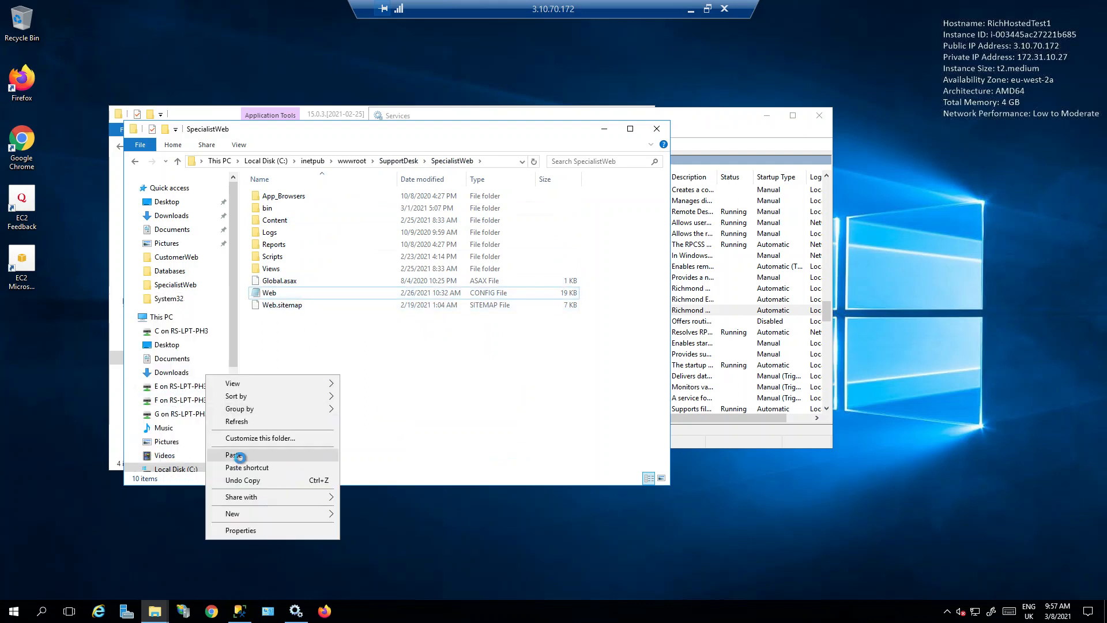
{"action": "left_click", "coordinate": [243, 455]}
Step: Open the Active Directory Observer folder under C:\Program Files (x86)\Richmond Systems\Richmond Windows Services
{"action": "left_click", "coordinate": [267, 162]}
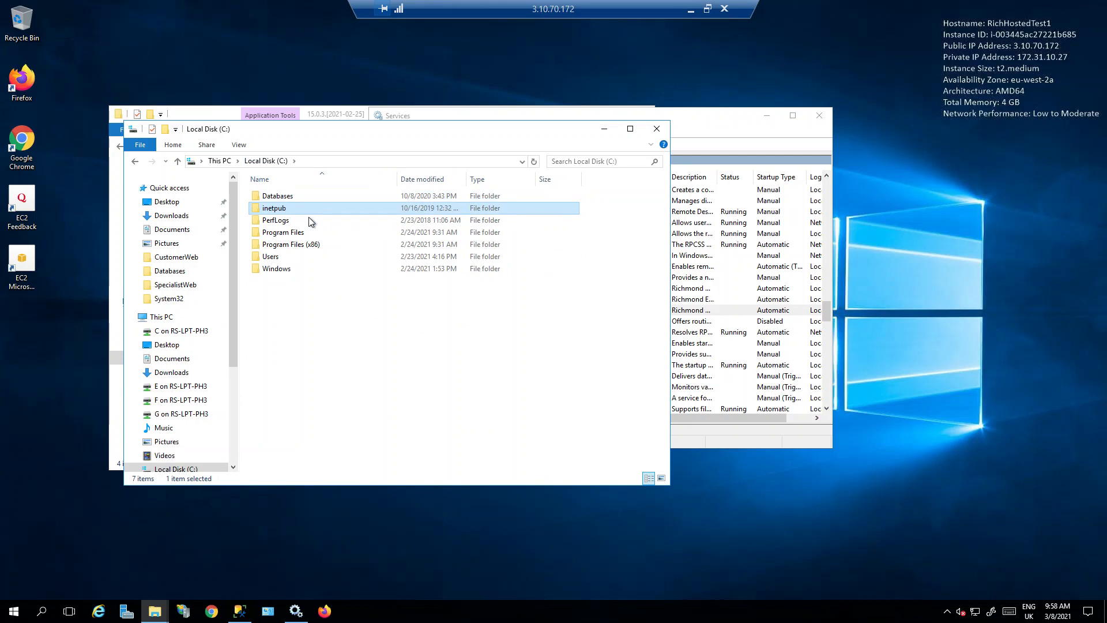
{"action": "double_click", "coordinate": [292, 245]}
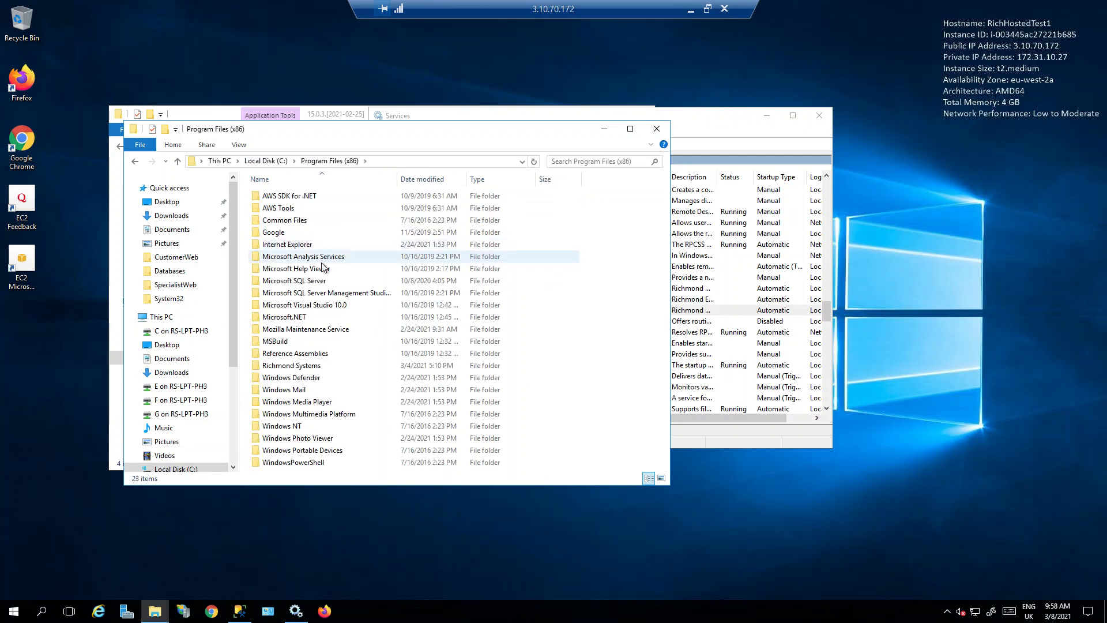
{"action": "double_click", "coordinate": [297, 368]}
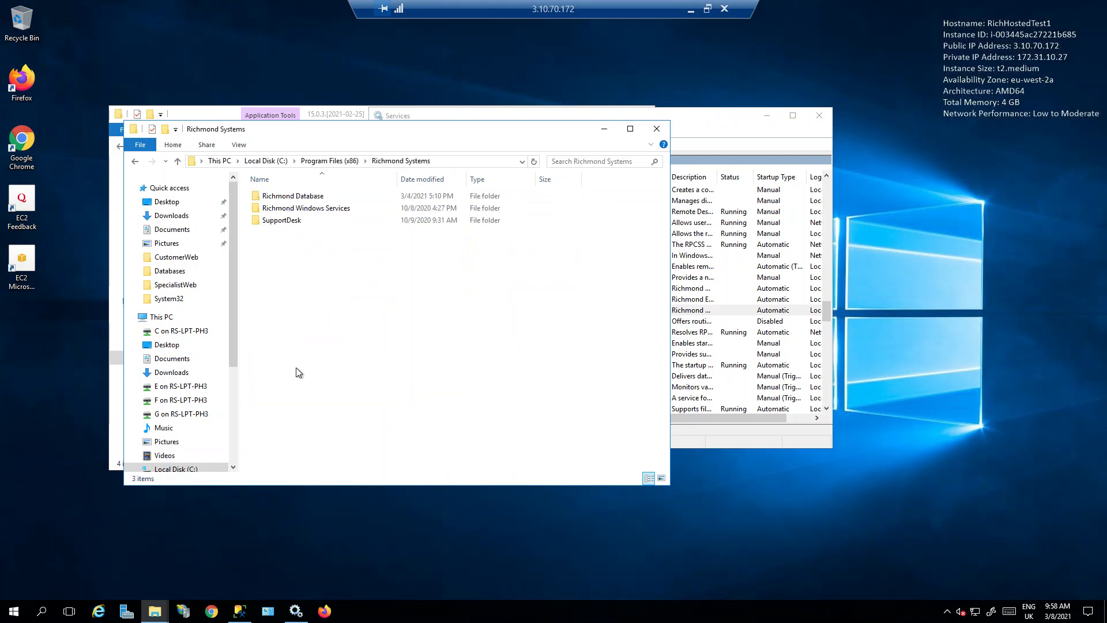
{"action": "double_click", "coordinate": [296, 209]}
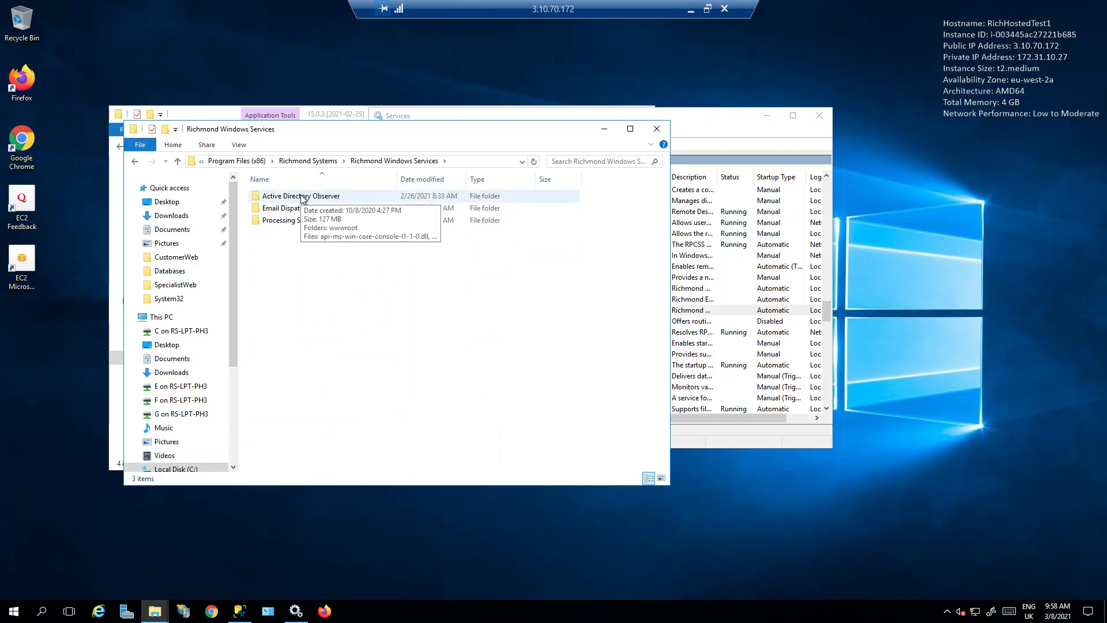
{"action": "double_click", "coordinate": [303, 197]}
Step: Duplicate the appsettings CONFIG file in the Active Directory Observer folder, and return to the Richmond Windows Services folder
{"action": "scroll", "coordinate": [325, 321], "scroll_direction": "down", "scroll_amount": 2}
{"action": "scroll", "coordinate": [324, 321], "scroll_direction": "down", "scroll_amount": 7}
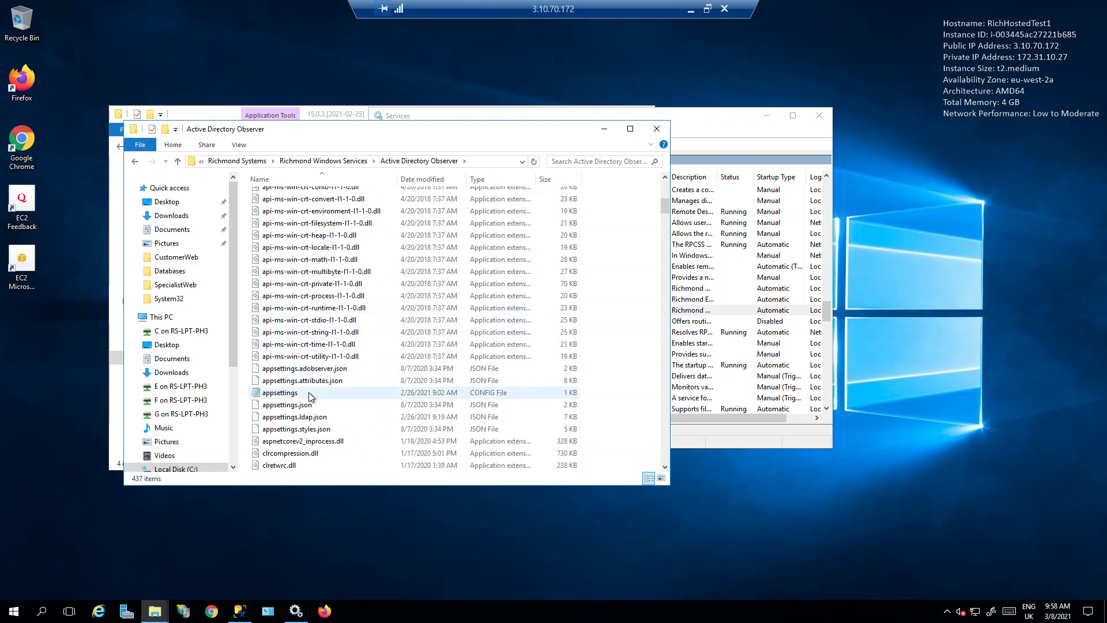
{"action": "left_click", "coordinate": [292, 395]}
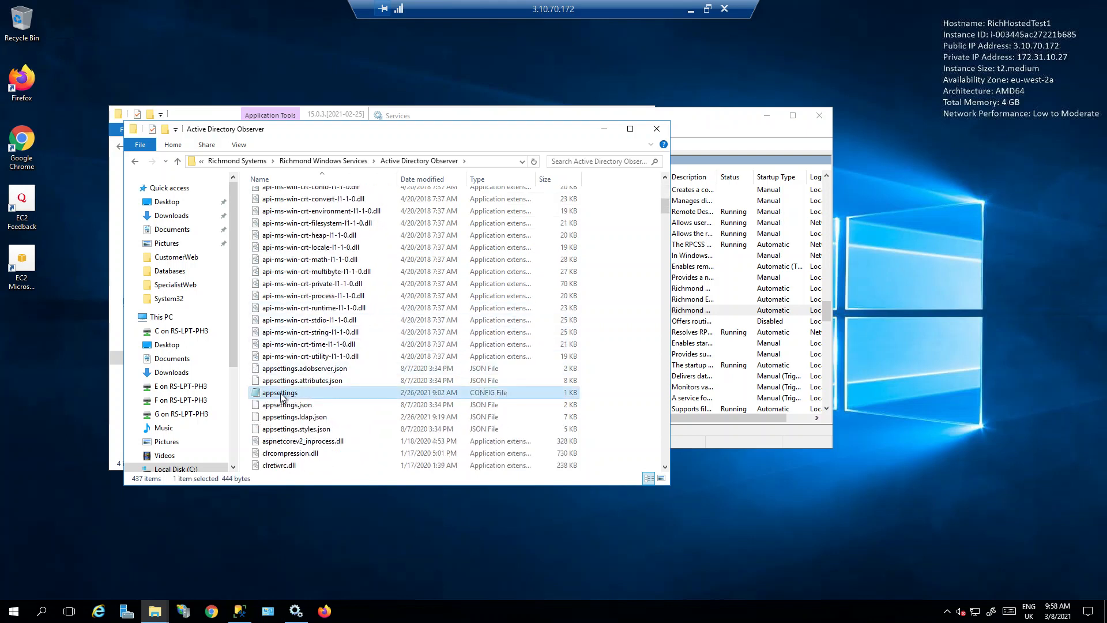
{"action": "right_click", "coordinate": [279, 397]}
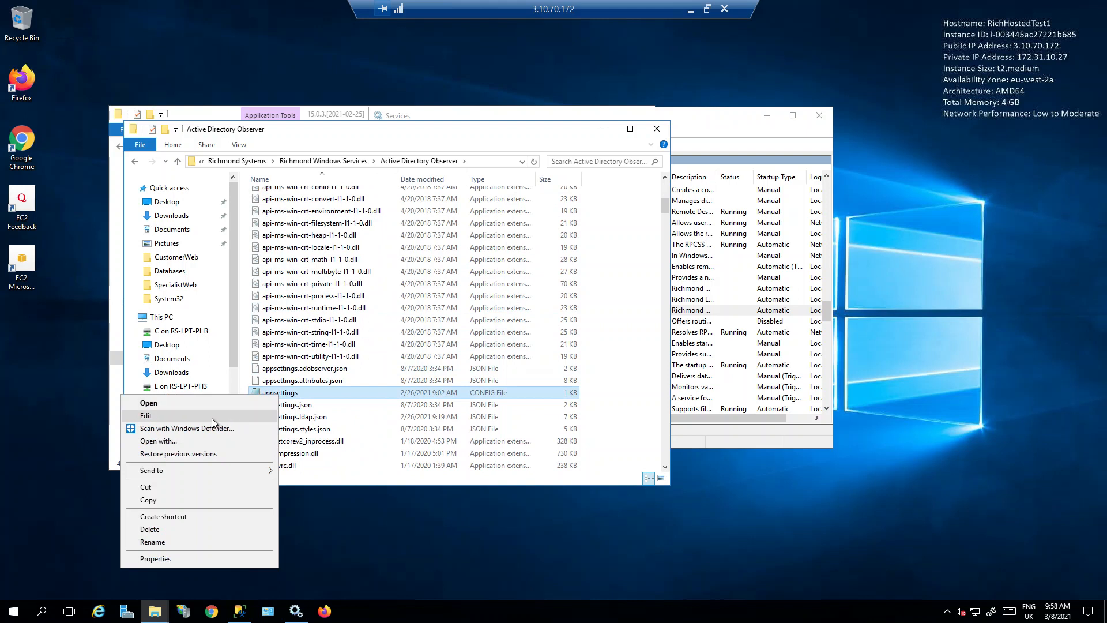
{"action": "left_click", "coordinate": [153, 500]}
{"action": "right_click", "coordinate": [392, 387]}
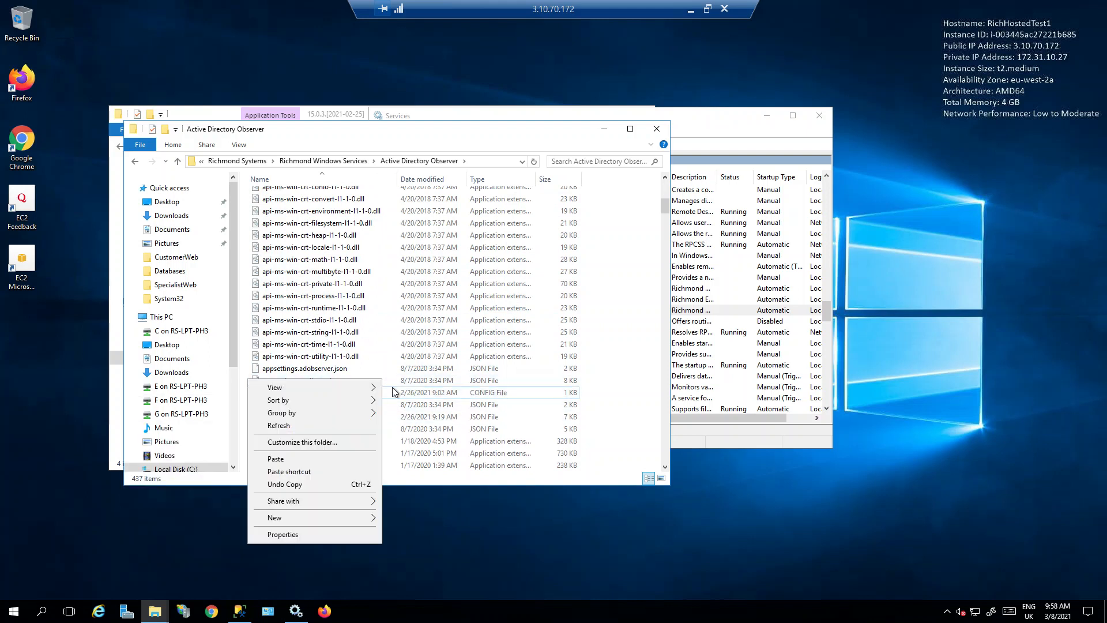
{"action": "left_click", "coordinate": [288, 459]}
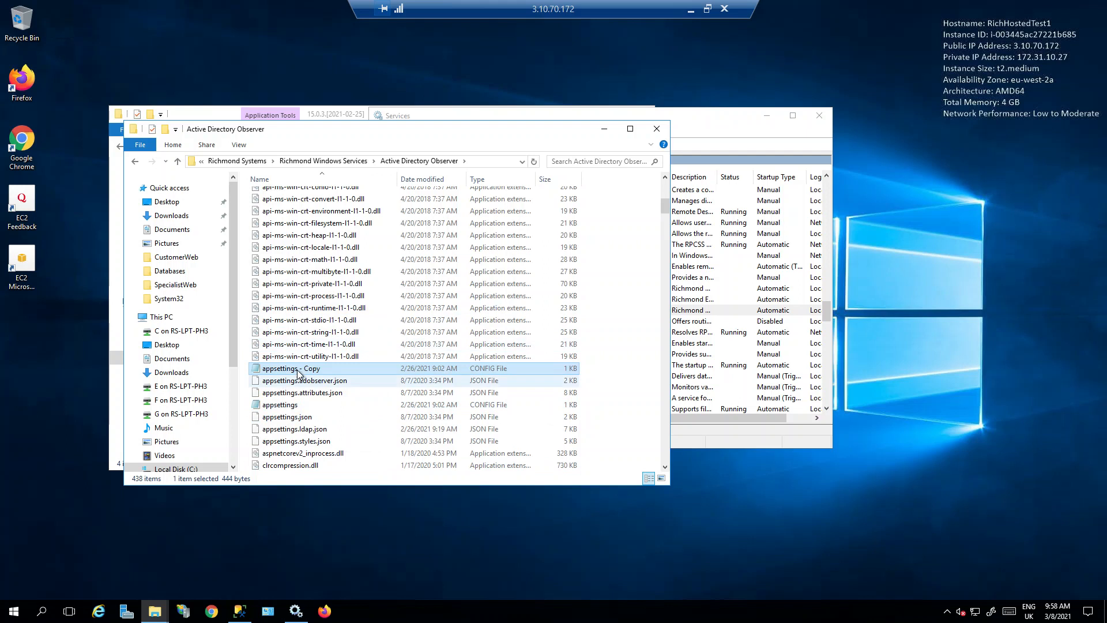
{"action": "left_click", "coordinate": [323, 161]}
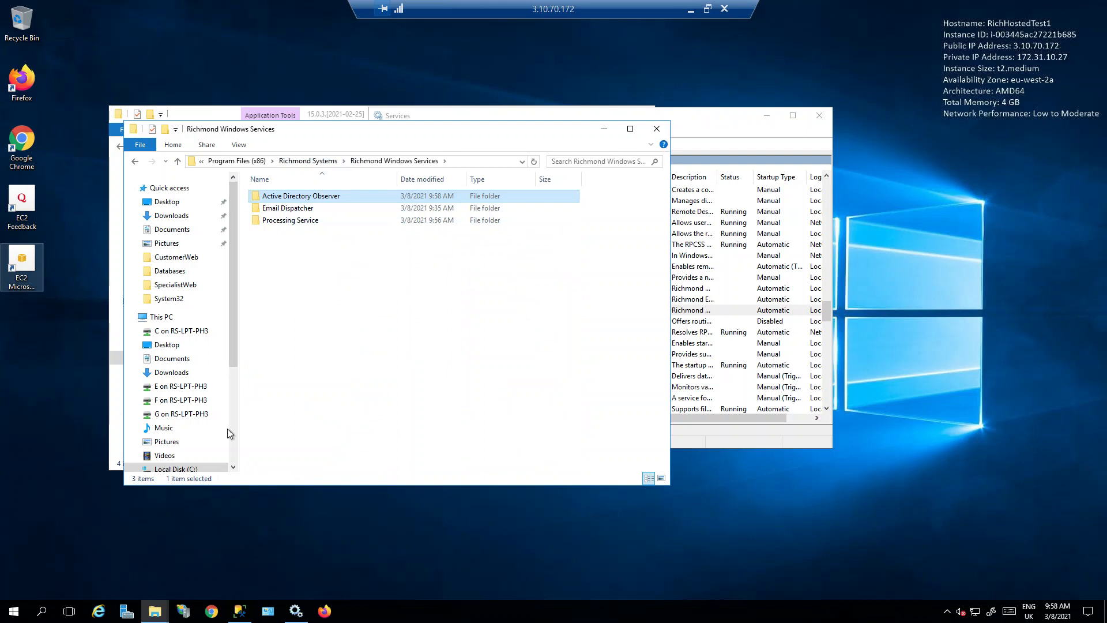
Step: Switch to SQL Server Management Studio and make a full backup of the RSUPDESK database to the default disk location
{"action": "left_click", "coordinate": [240, 613]}
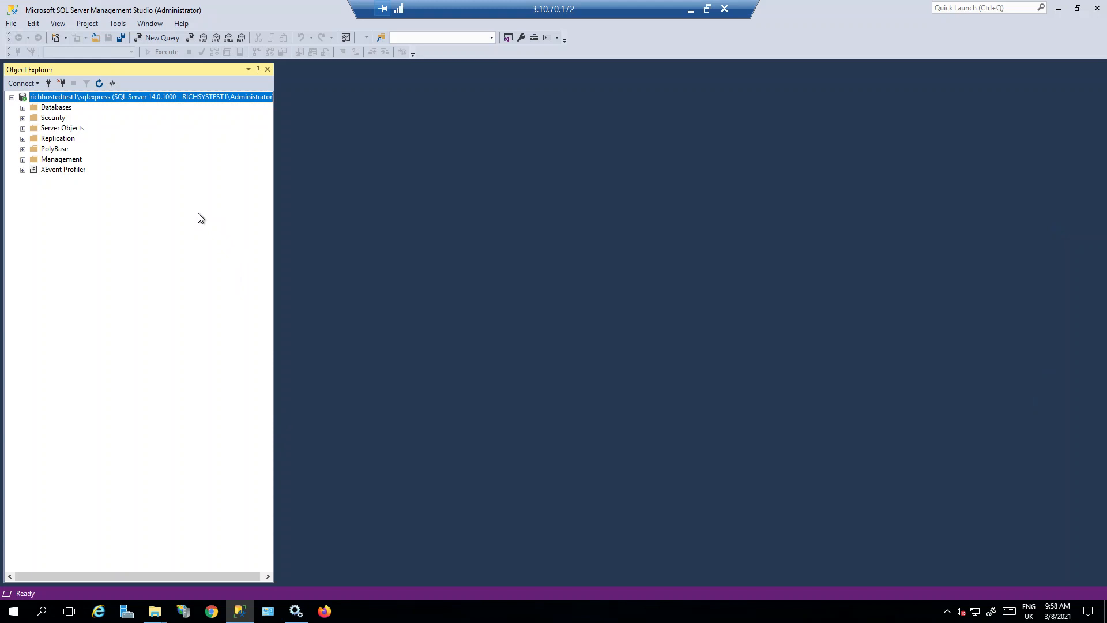
{"action": "left_click", "coordinate": [23, 107]}
{"action": "left_click", "coordinate": [66, 139]}
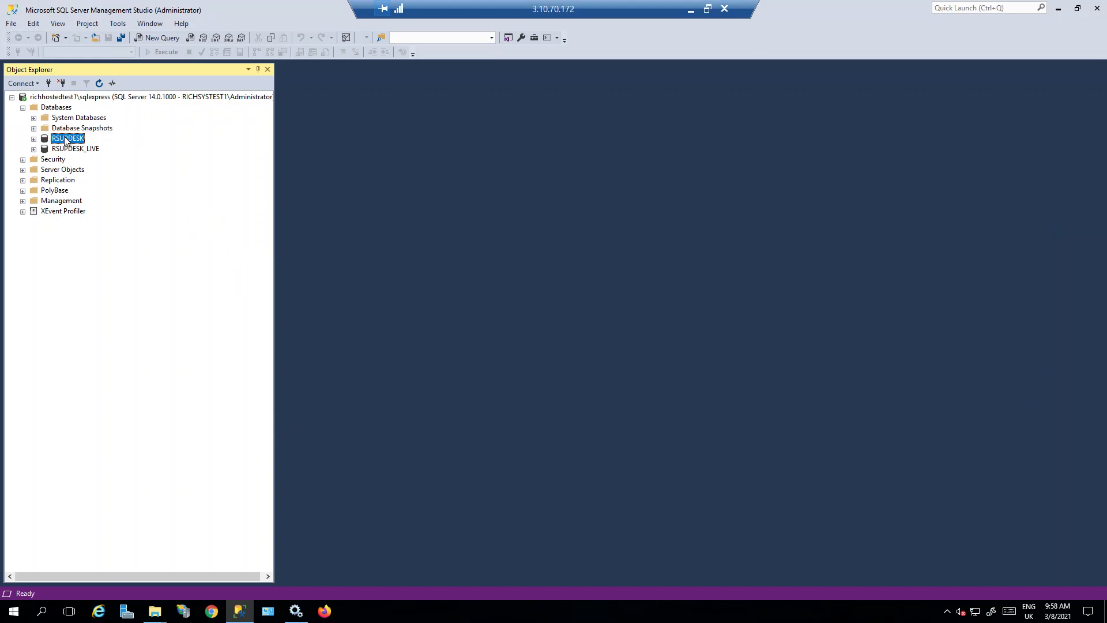
{"action": "right_click", "coordinate": [66, 139]}
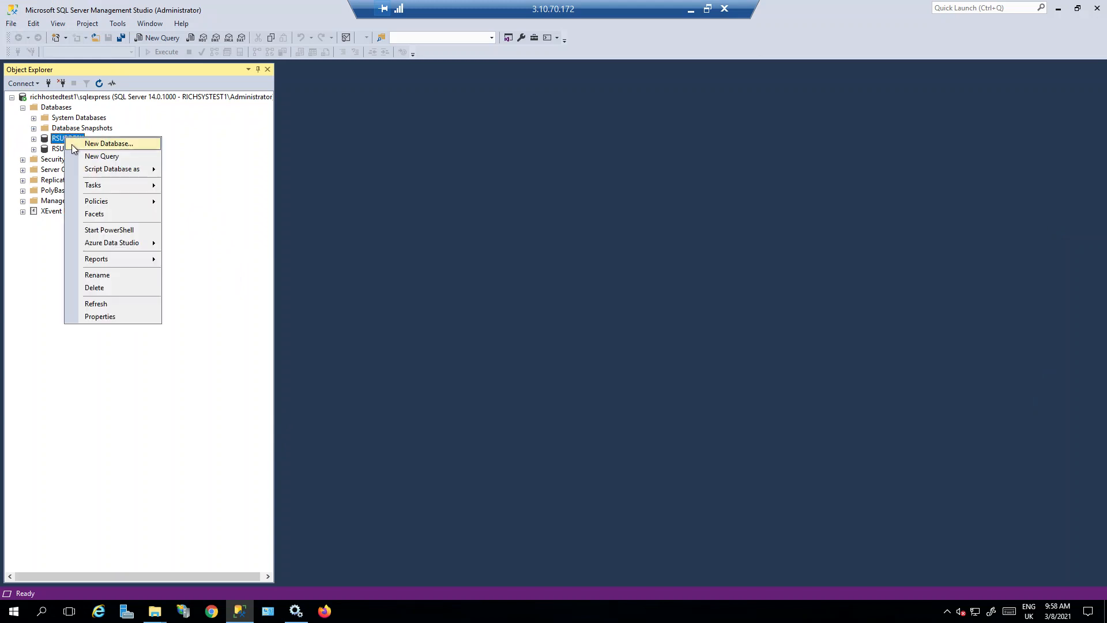
{"action": "mouse_move", "coordinate": [101, 187]}
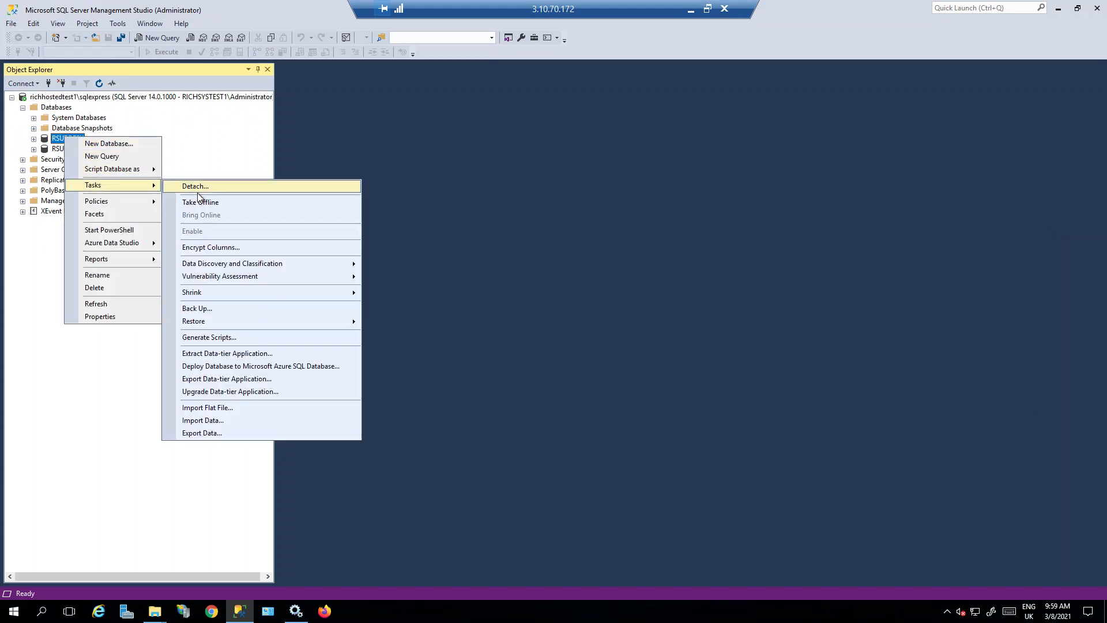
{"action": "left_click", "coordinate": [210, 310]}
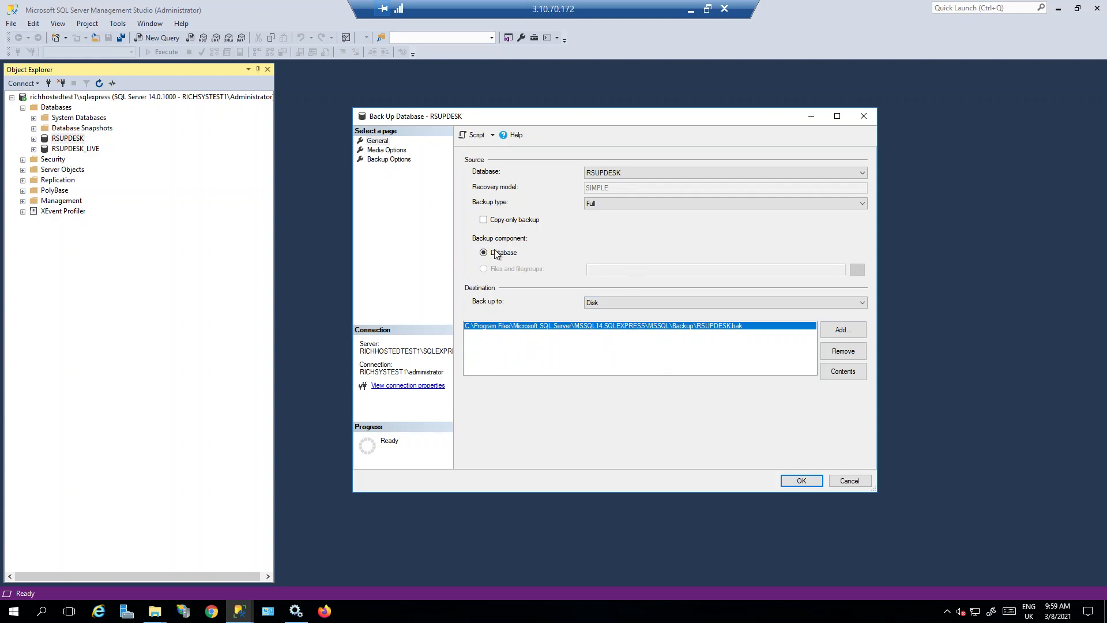
{"action": "left_click", "coordinate": [796, 482]}
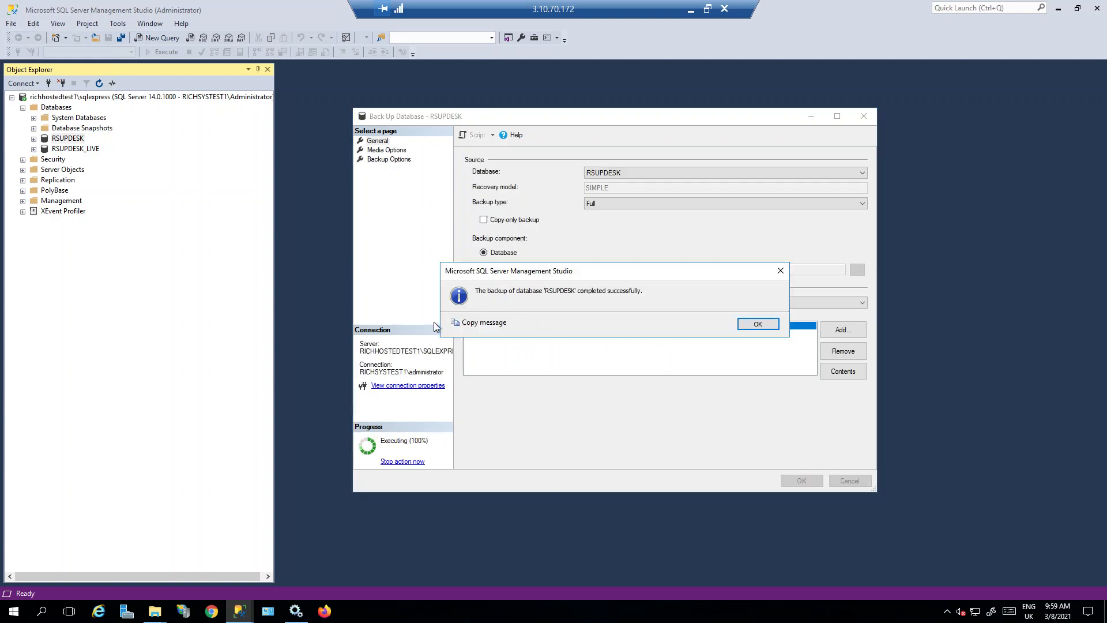
{"action": "left_click", "coordinate": [749, 323]}
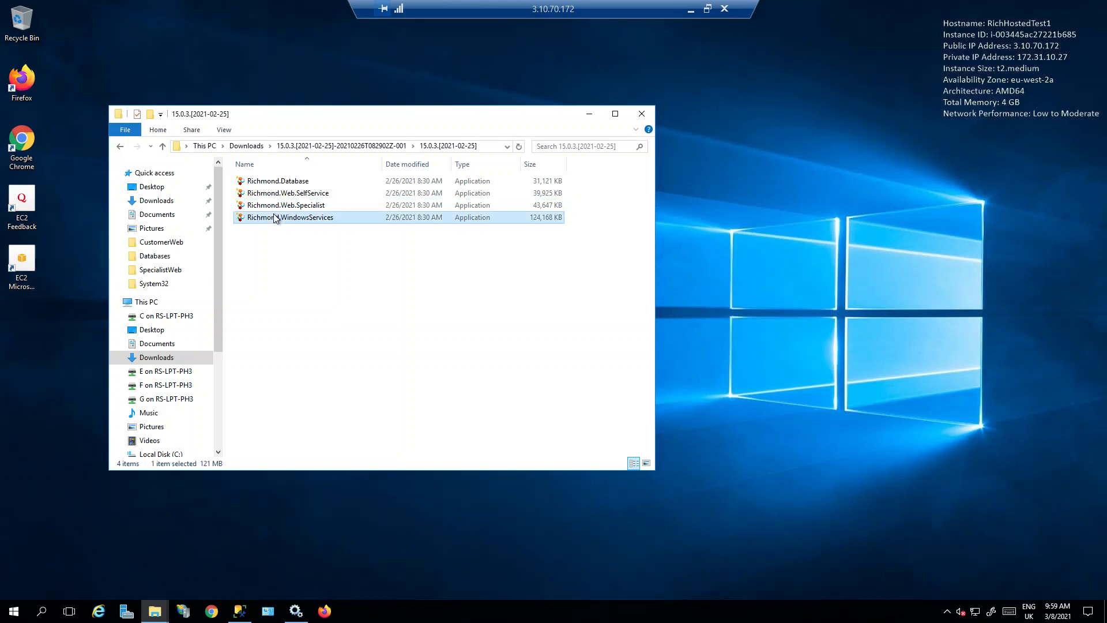
Step: Run the Richmond.WindowsServices installer from the 15.0.3.[2021-02-25] folder as administrator
{"action": "right_click", "coordinate": [274, 219]}
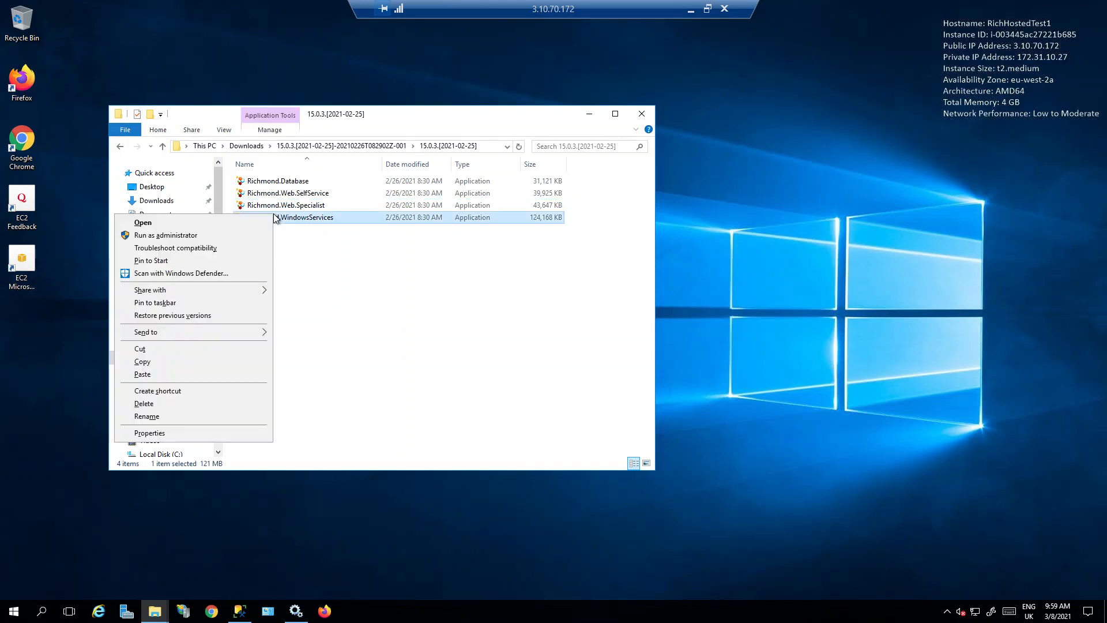
{"action": "left_click", "coordinate": [202, 237]}
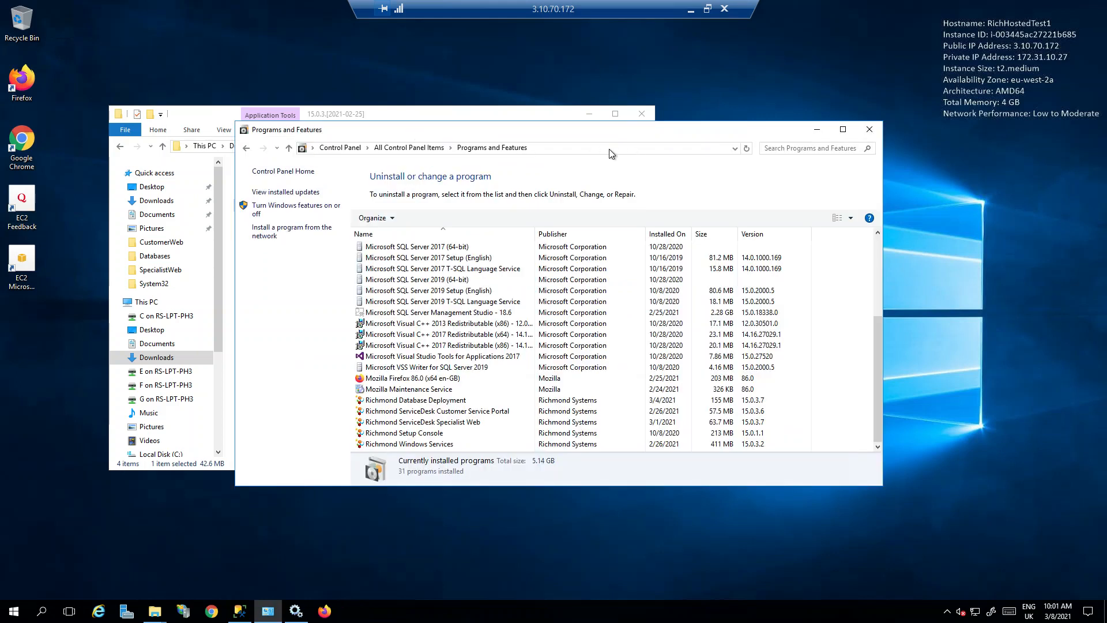
Step: Uninstall Richmond Database Deployment from Programs and Features, keeping the installer folder in view beside it
{"action": "left_click_drag", "start_coordinate": [440, 129], "coordinate": [550, 165]}
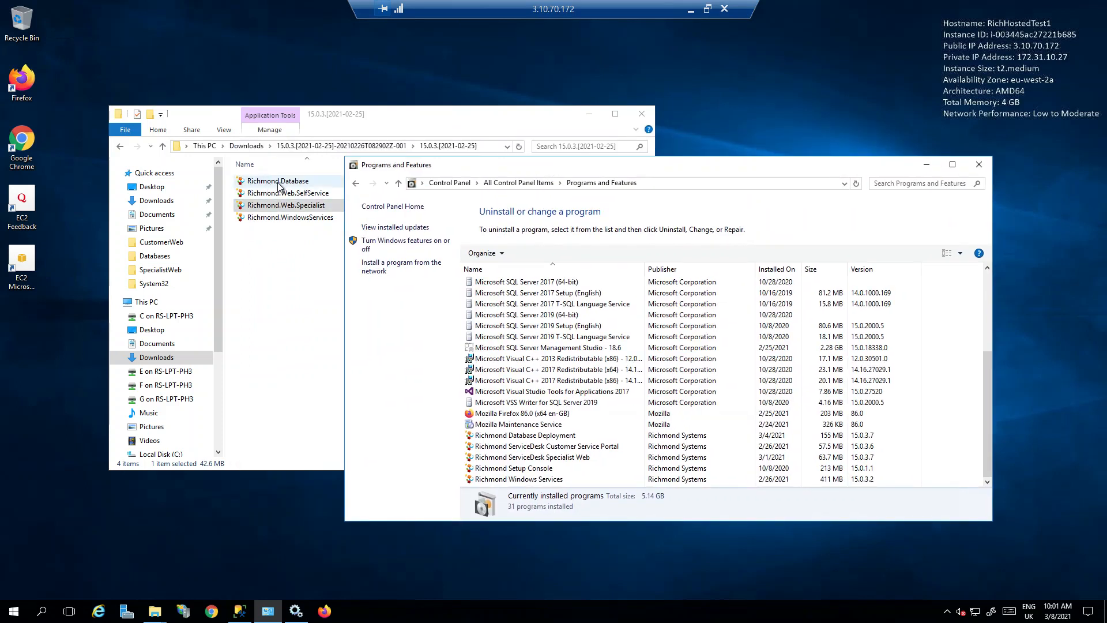
{"action": "left_click", "coordinate": [529, 440]}
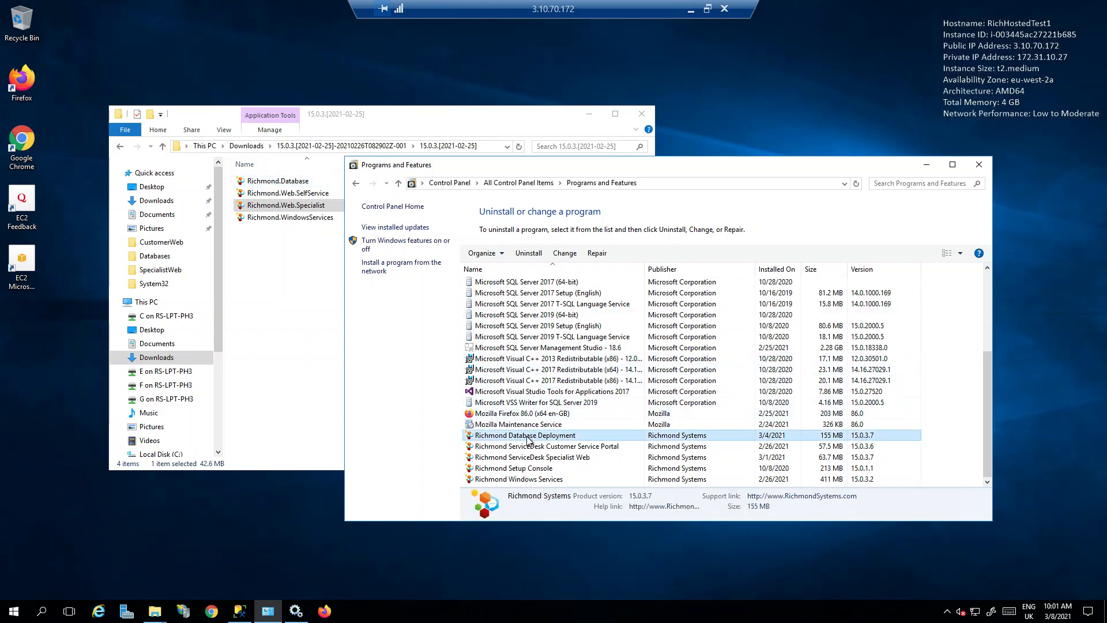
{"action": "right_click", "coordinate": [529, 440]}
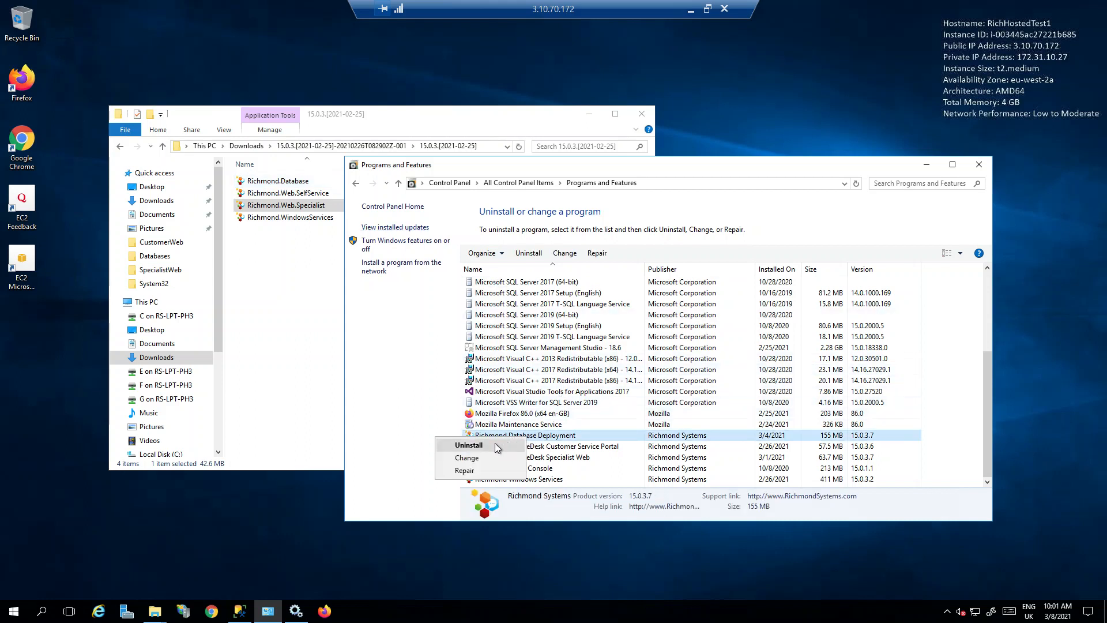
{"action": "left_click", "coordinate": [469, 445]}
{"action": "left_click", "coordinate": [602, 305]}
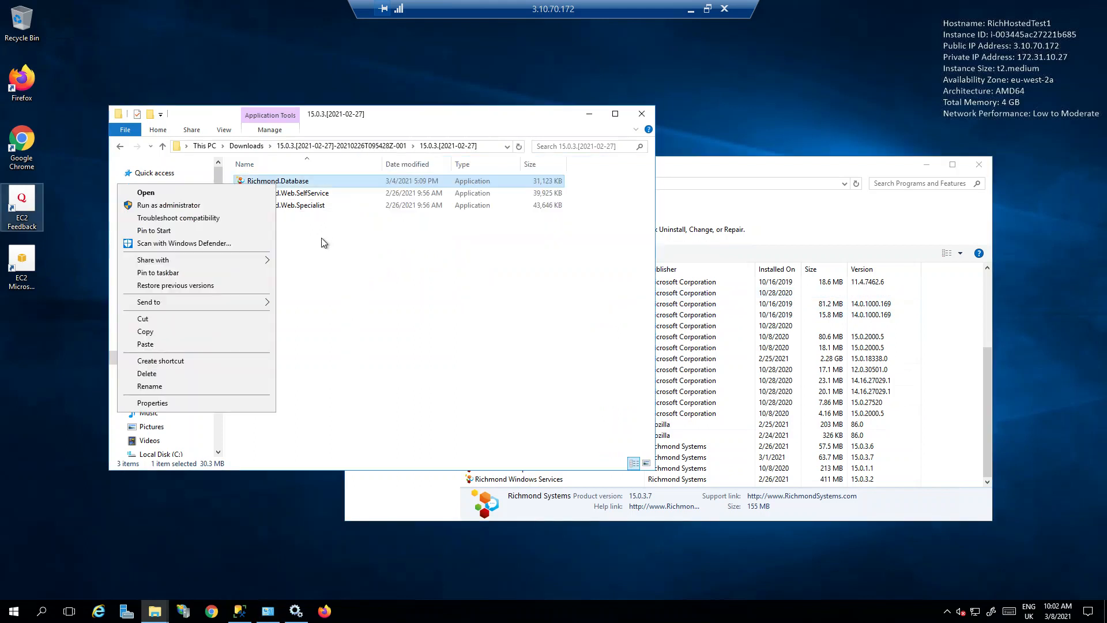
Step: Run the Richmond.Database installer as administrator, accept the license agreement, and keep the prefilled organization
{"action": "left_click", "coordinate": [187, 211]}
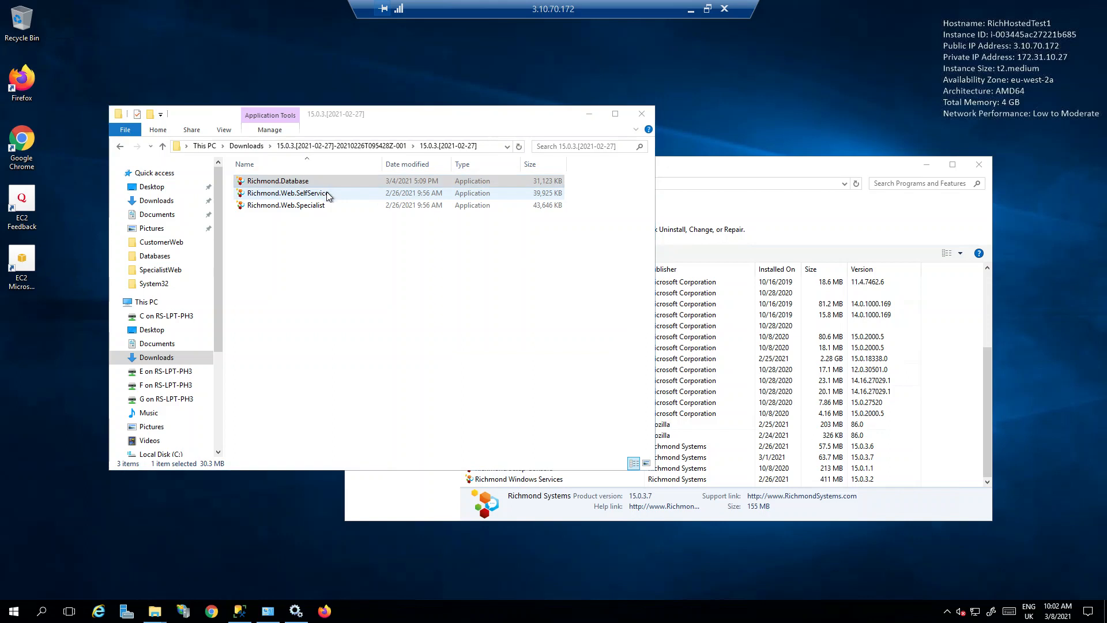
{"action": "left_click", "coordinate": [615, 396]}
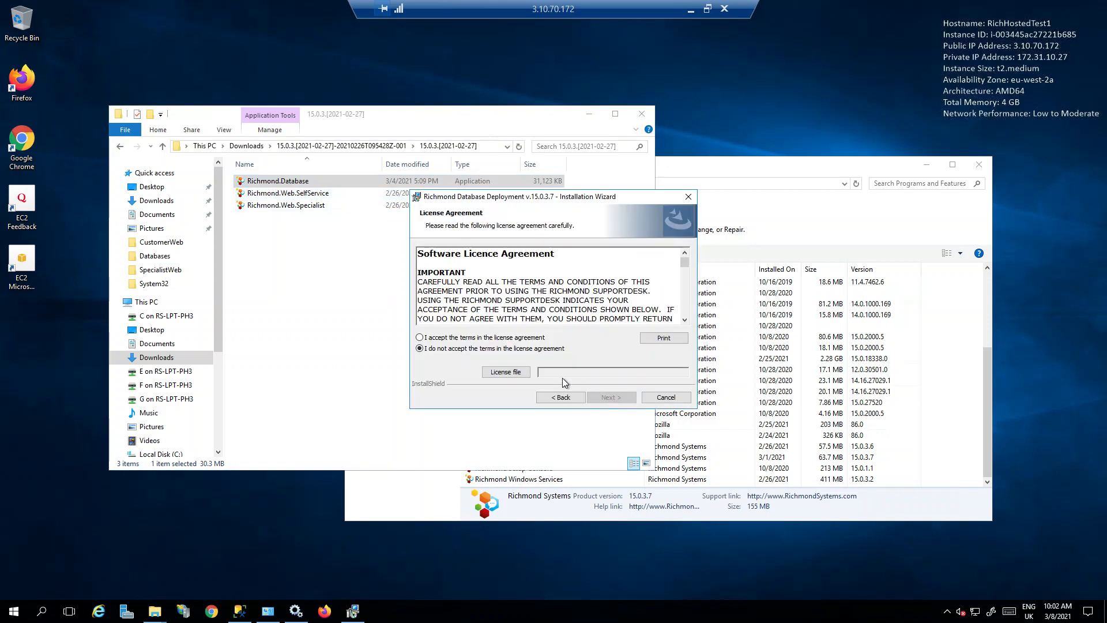
{"action": "left_click", "coordinate": [480, 338]}
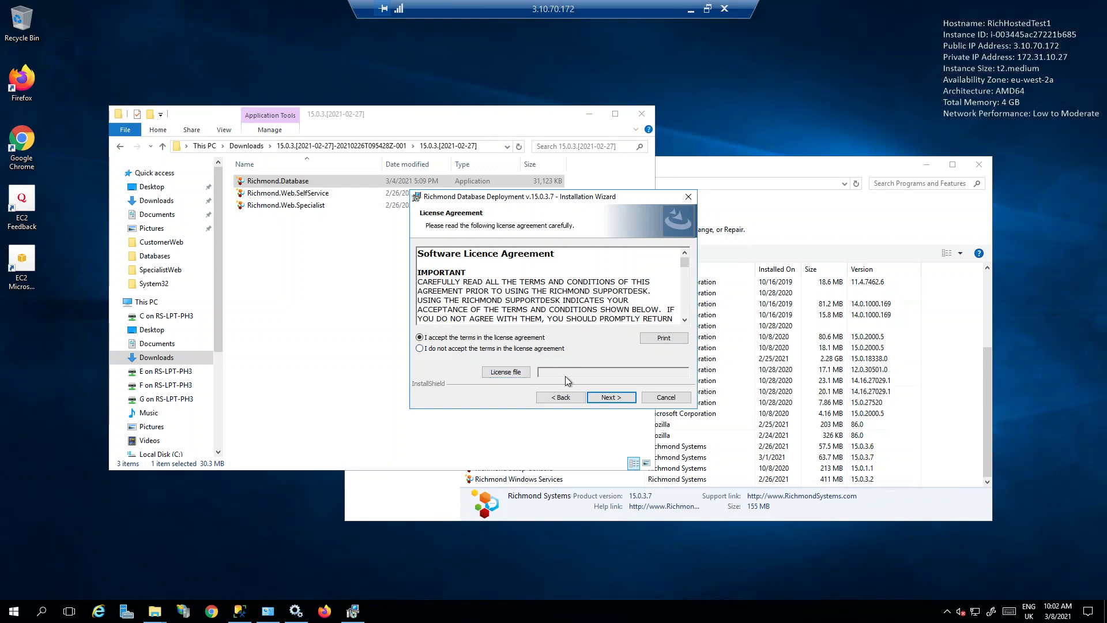
{"action": "left_click", "coordinate": [612, 398]}
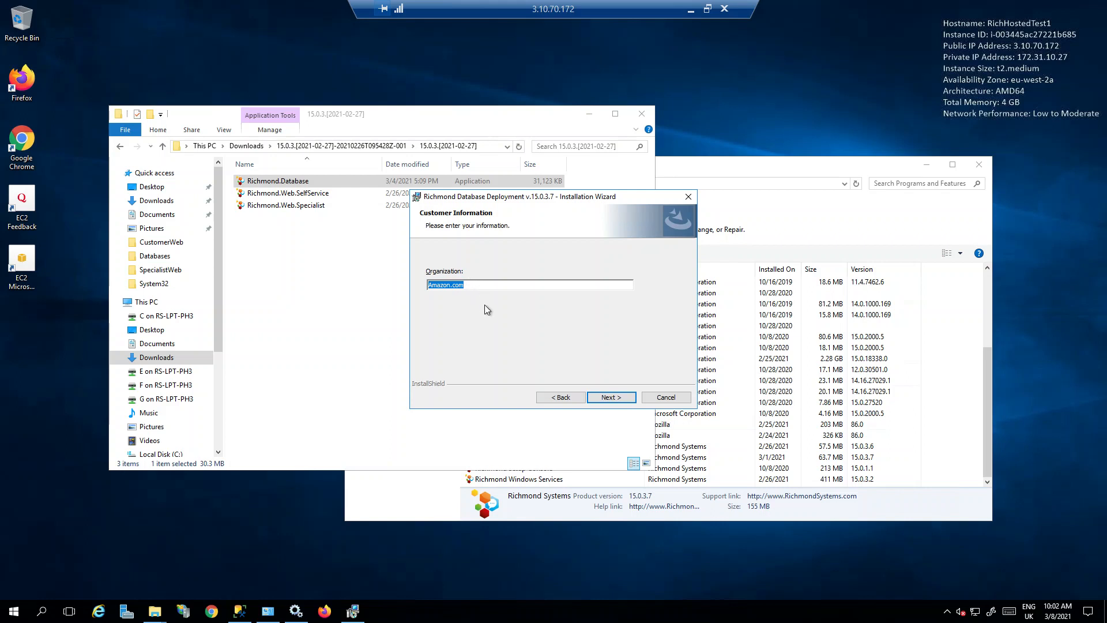
{"action": "left_click", "coordinate": [627, 402]}
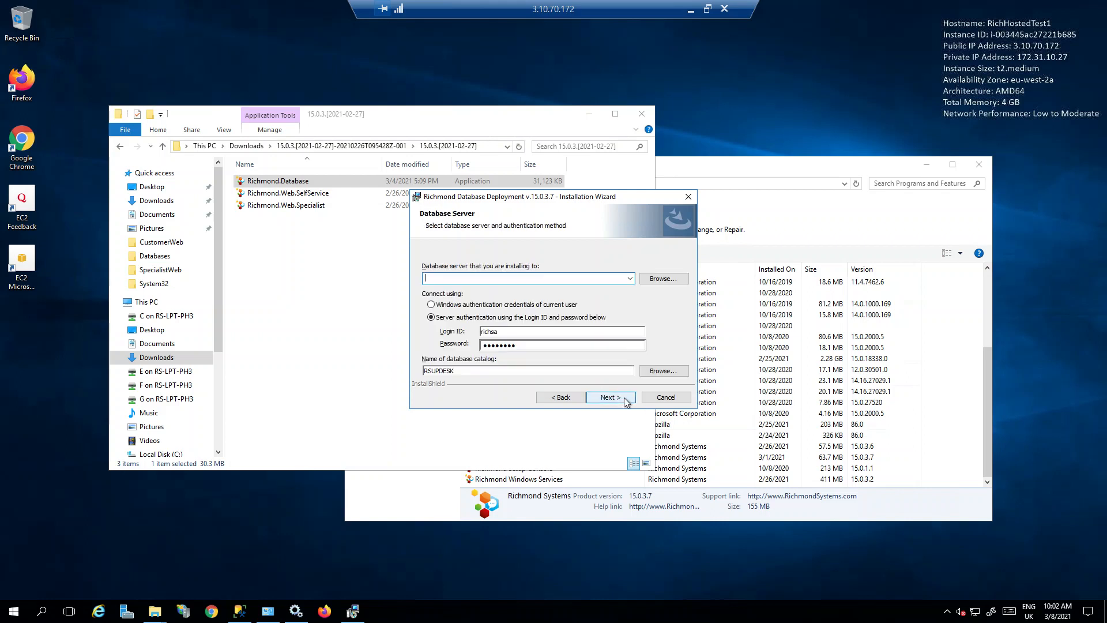
Step: Set the installer's database server to (local)\SQLEXPRESS and connect using Windows authentication credentials of the current user
{"action": "left_click", "coordinate": [629, 279]}
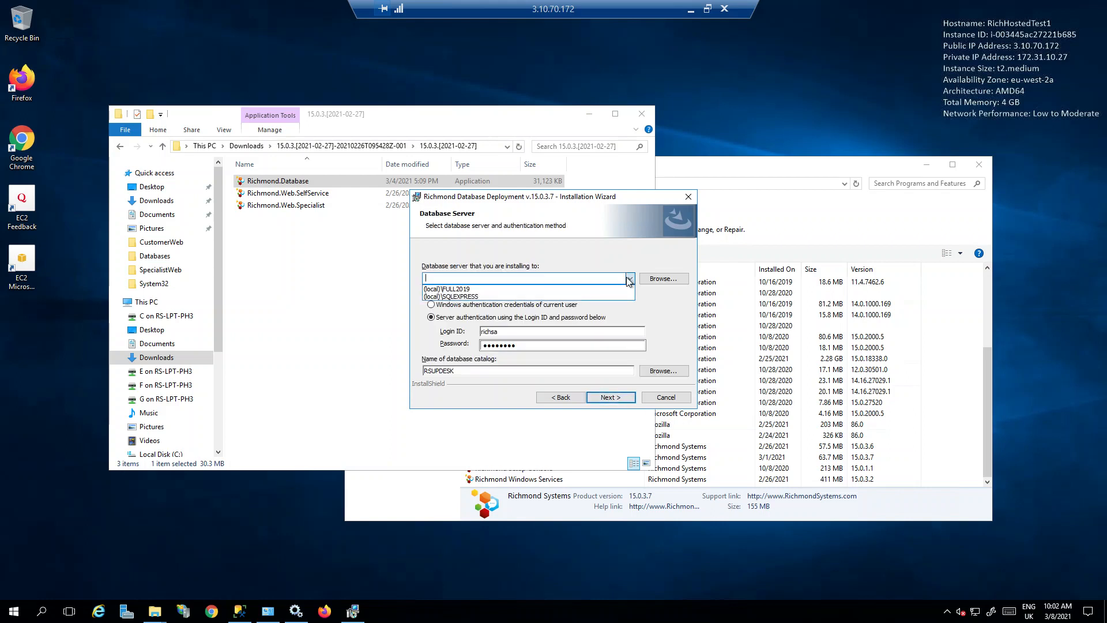
{"action": "left_click", "coordinate": [476, 296]}
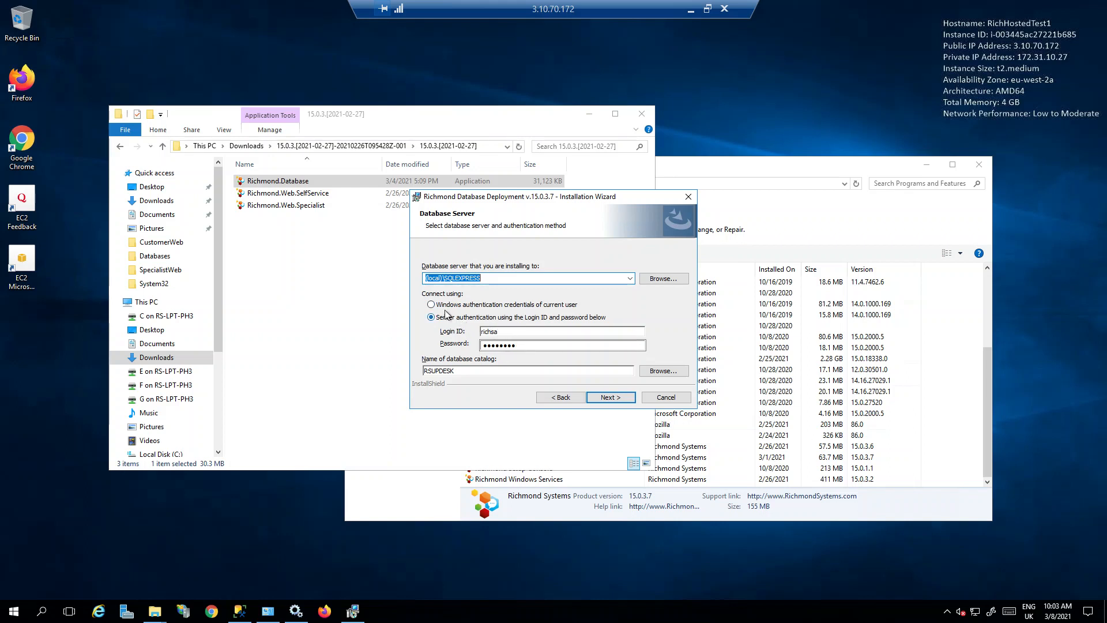
{"action": "left_click", "coordinate": [431, 306]}
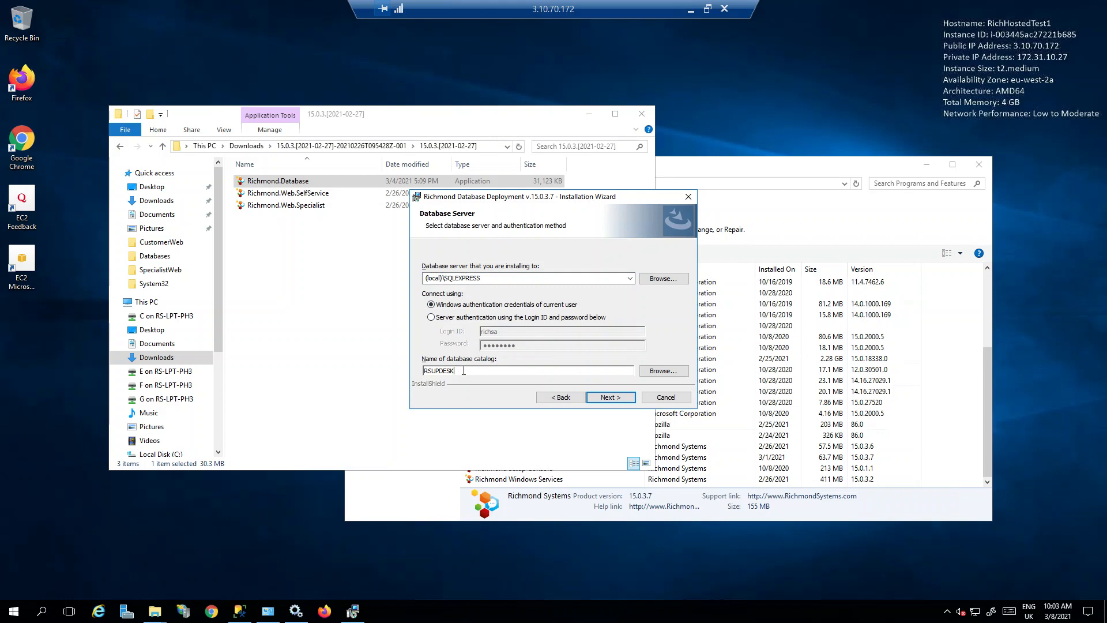
Step: Install Richmond Database Deployment and run it with the Update existing database option
{"action": "left_click", "coordinate": [604, 399]}
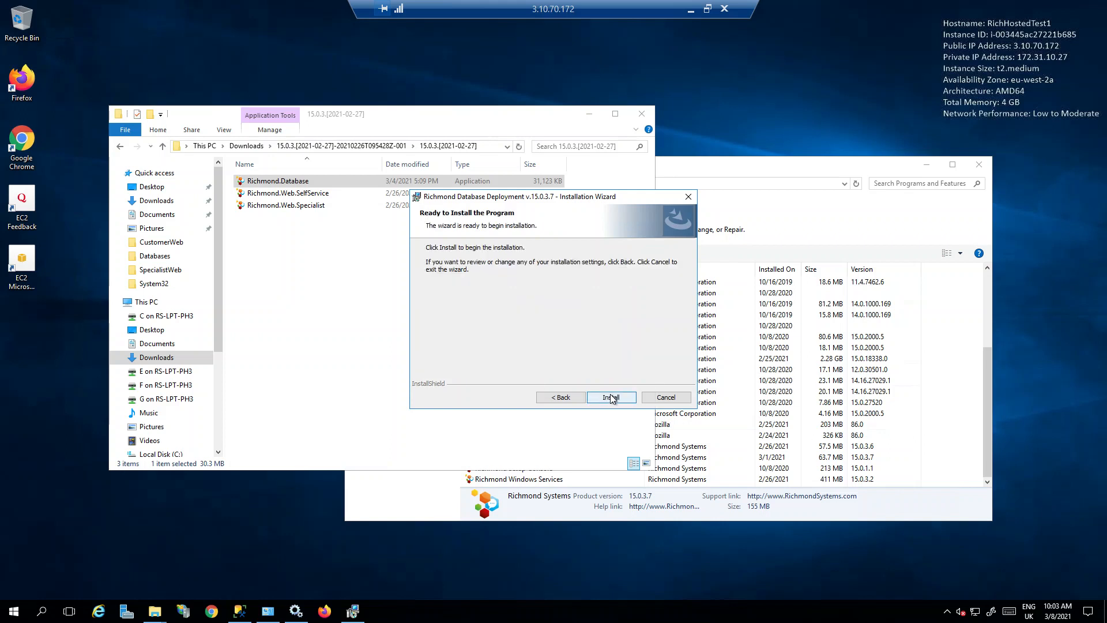
{"action": "left_click", "coordinate": [605, 399]}
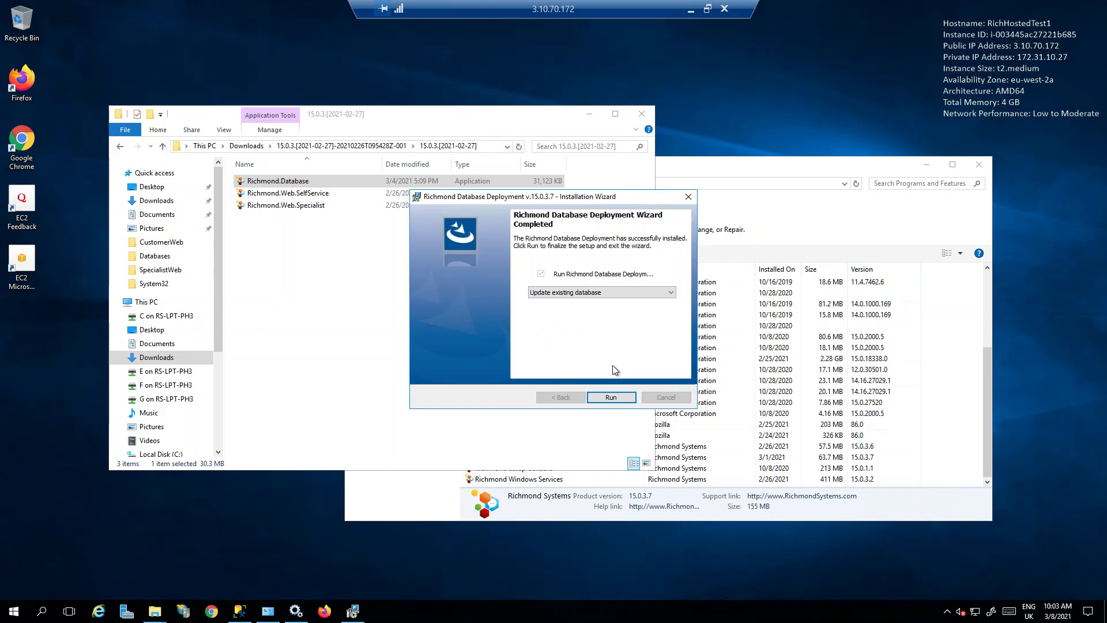
{"action": "left_click", "coordinate": [611, 397]}
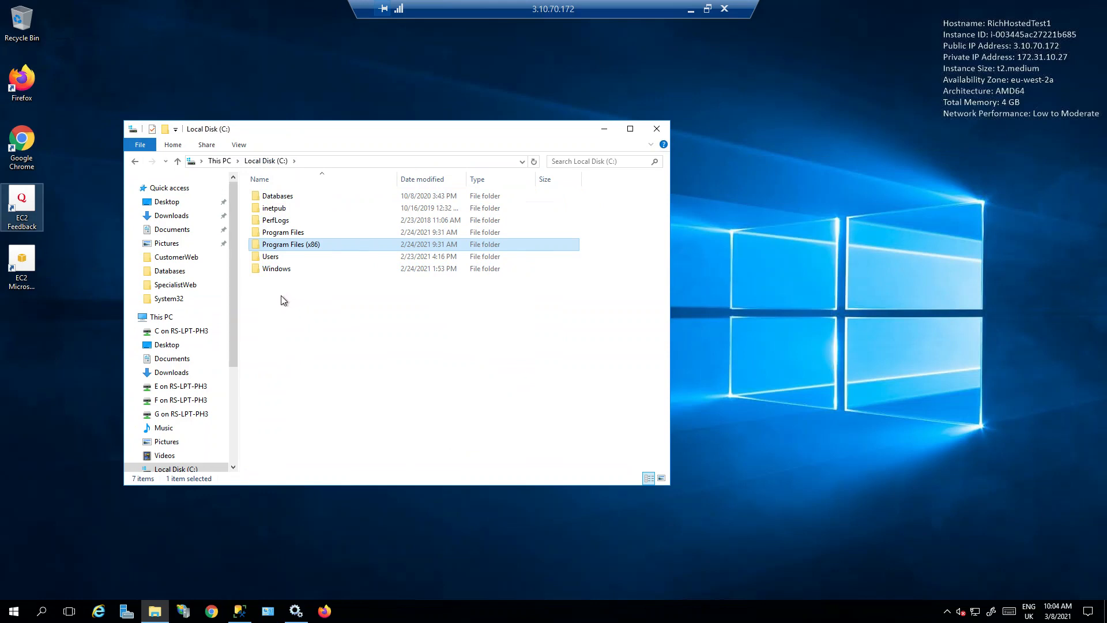
Step: Open the Web CONFIG file in the inetpub\wwwroot\SupportDesk\CustomerWeb folder on drive C
{"action": "double_click", "coordinate": [276, 209]}
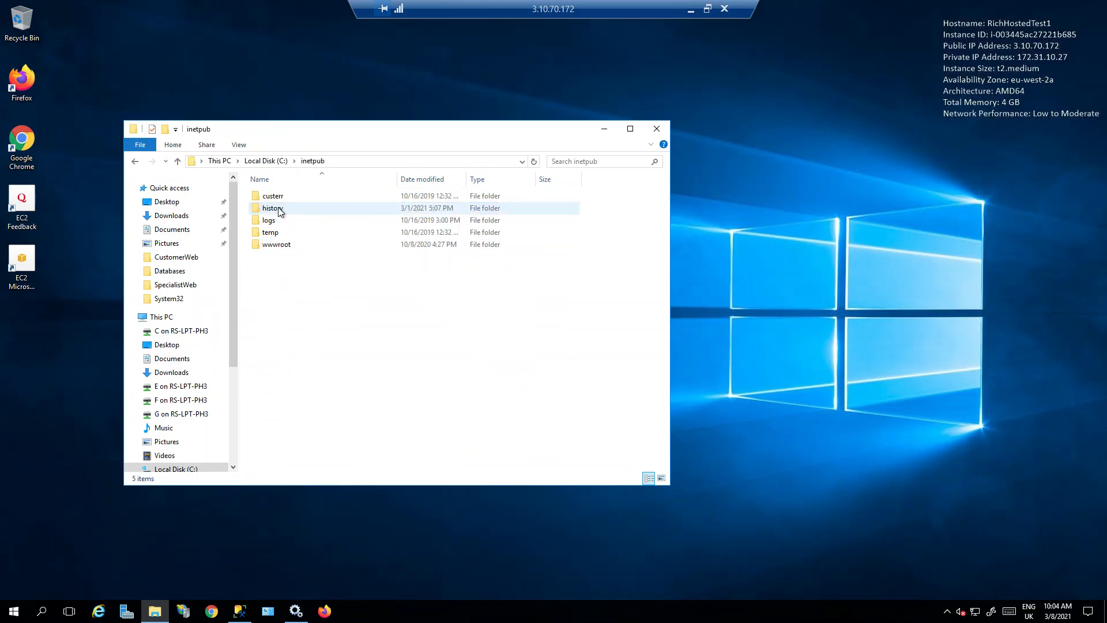
{"action": "double_click", "coordinate": [277, 244]}
{"action": "double_click", "coordinate": [277, 207]}
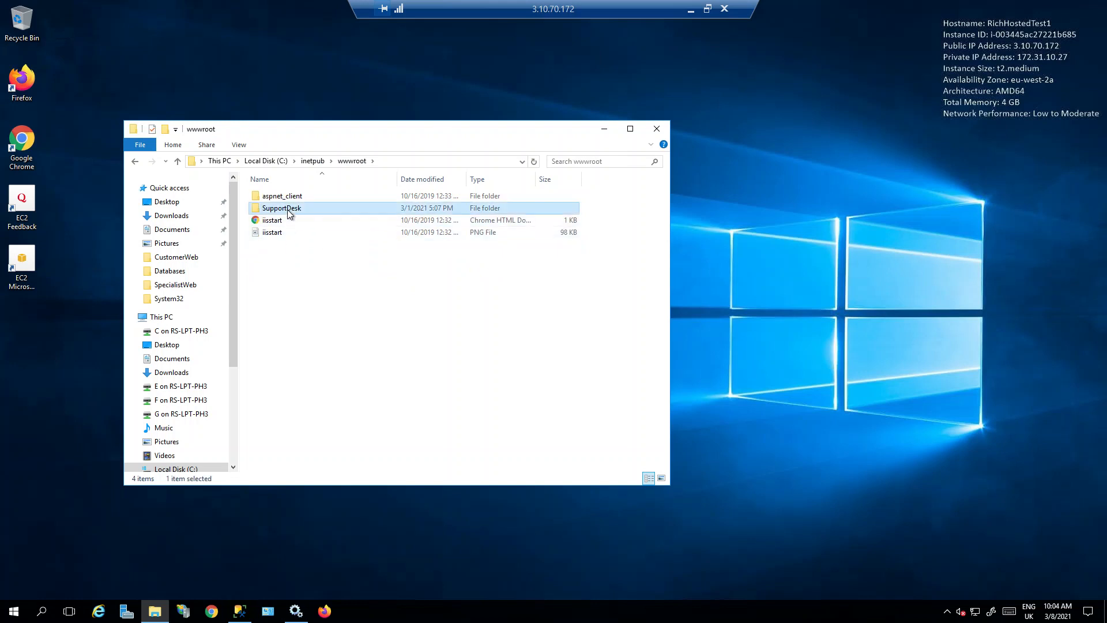
{"action": "double_click", "coordinate": [292, 196]}
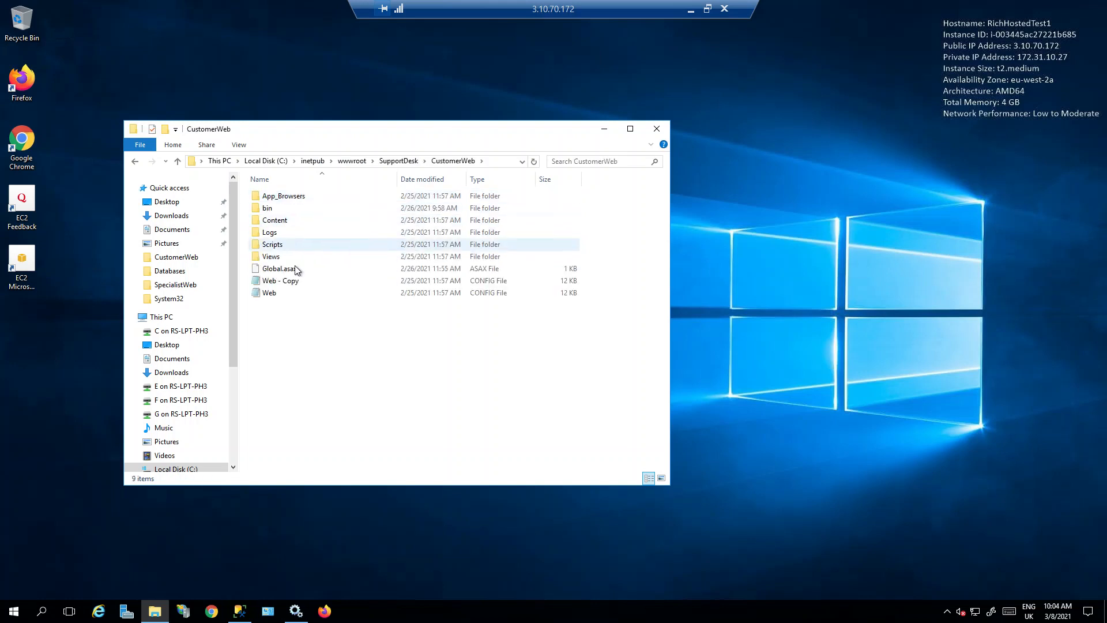
{"action": "left_click", "coordinate": [265, 293]}
{"action": "double_click", "coordinate": [264, 293]}
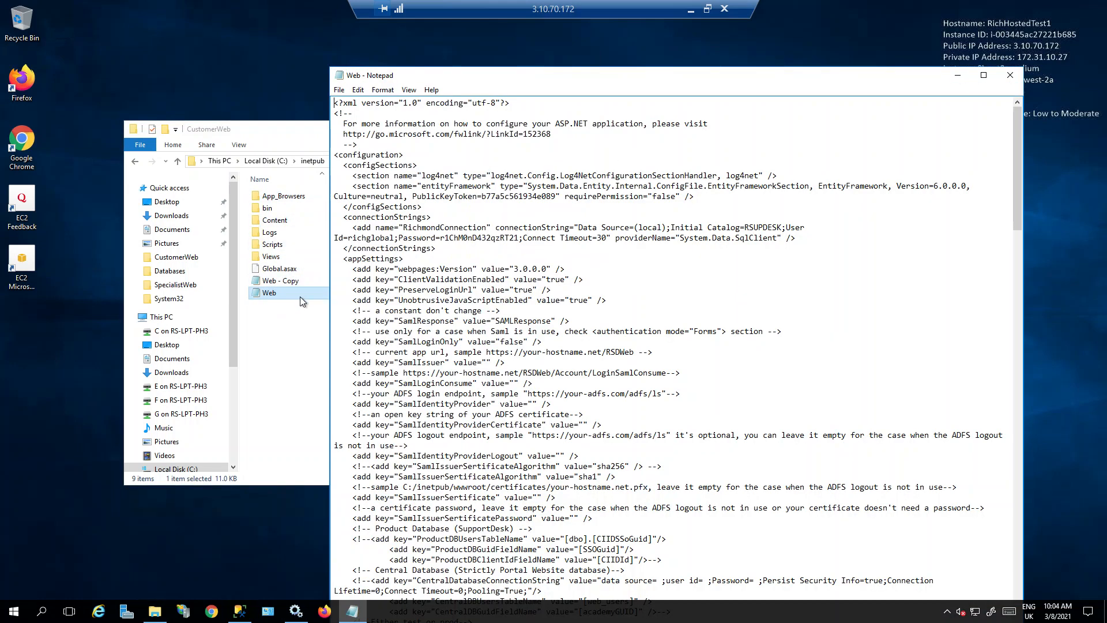
Step: Review the RichmondConnection connection string in the Web file, highlighting its Data Source value
{"action": "left_click_drag", "start_coordinate": [798, 228], "coordinate": [584, 223]}
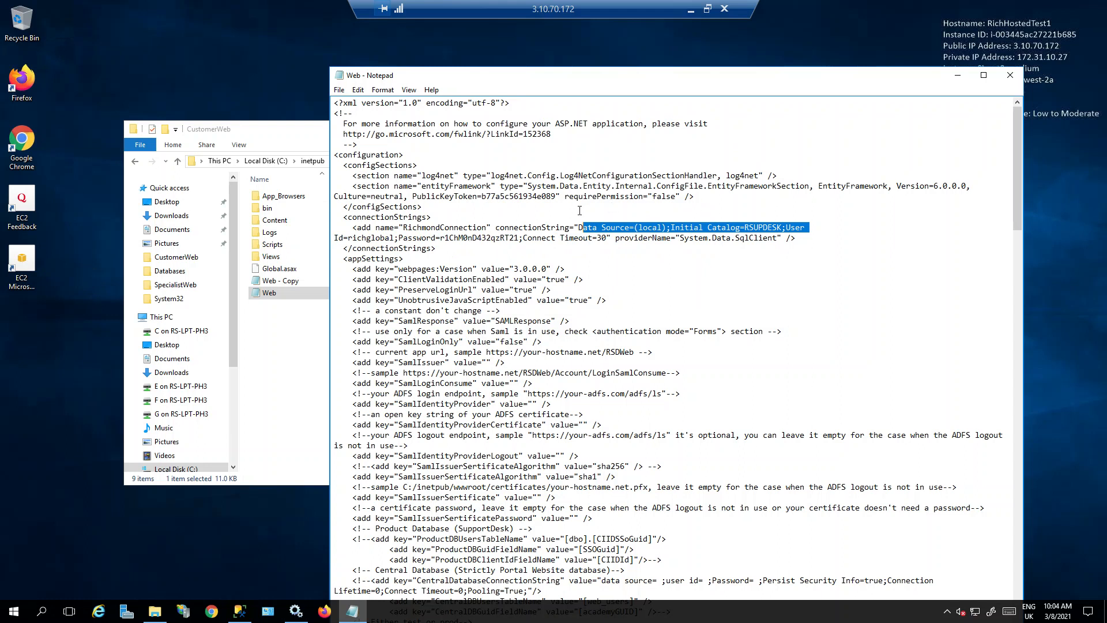
{"action": "left_click", "coordinate": [633, 228]}
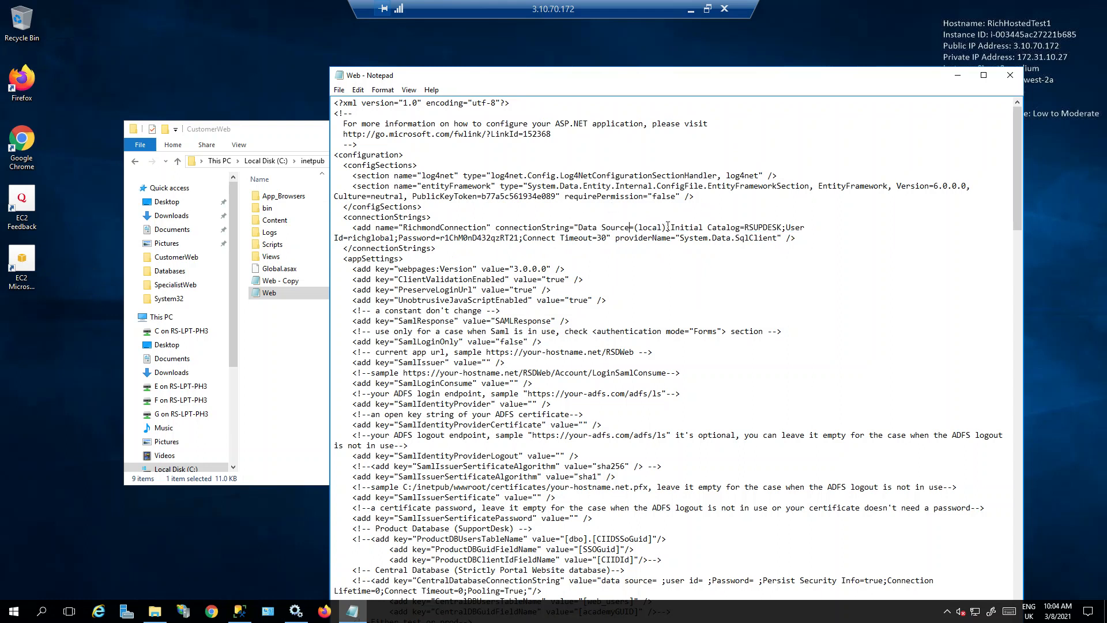
{"action": "left_click_drag", "start_coordinate": [666, 227], "coordinate": [635, 227]}
Step: Open the Web - Copy CONFIG file in CustomerWeb and highlight its SAML settings for comparison
{"action": "left_click", "coordinate": [286, 344]}
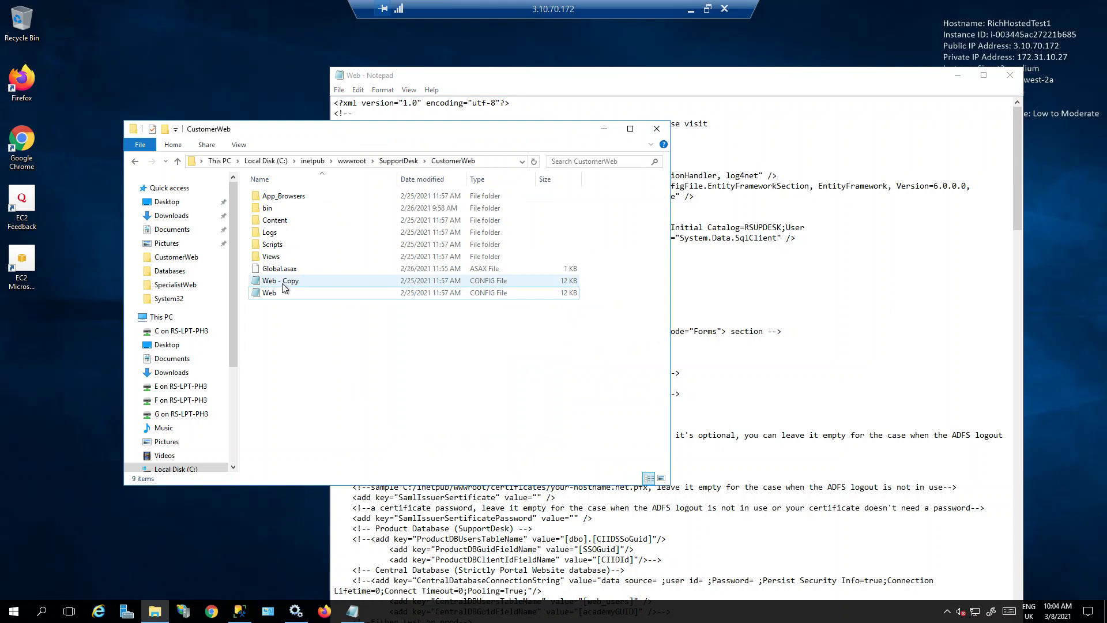
{"action": "double_click", "coordinate": [279, 282]}
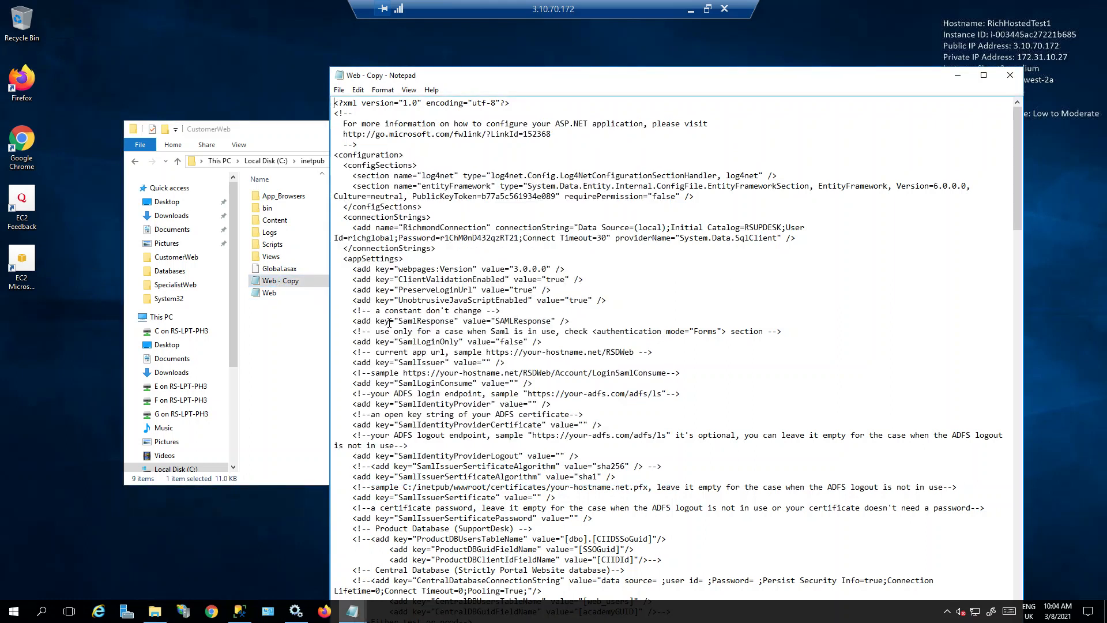
{"action": "left_click_drag", "start_coordinate": [352, 321], "coordinate": [644, 412]}
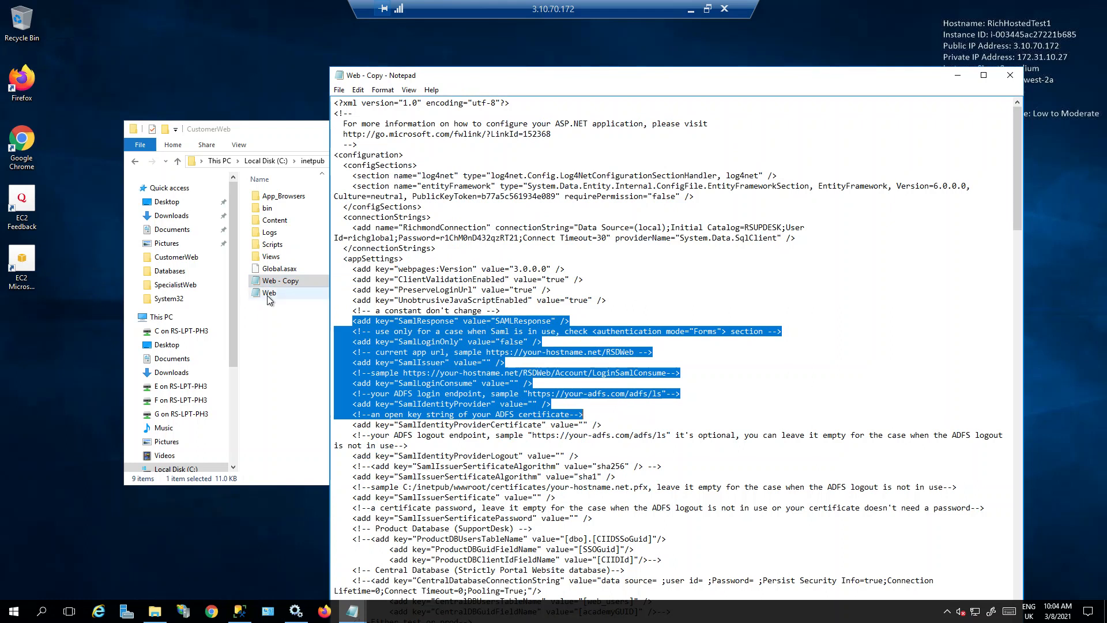
Step: Return to the SupportDesk folder and open its SpecialistWeb folder
{"action": "left_click", "coordinate": [272, 309]}
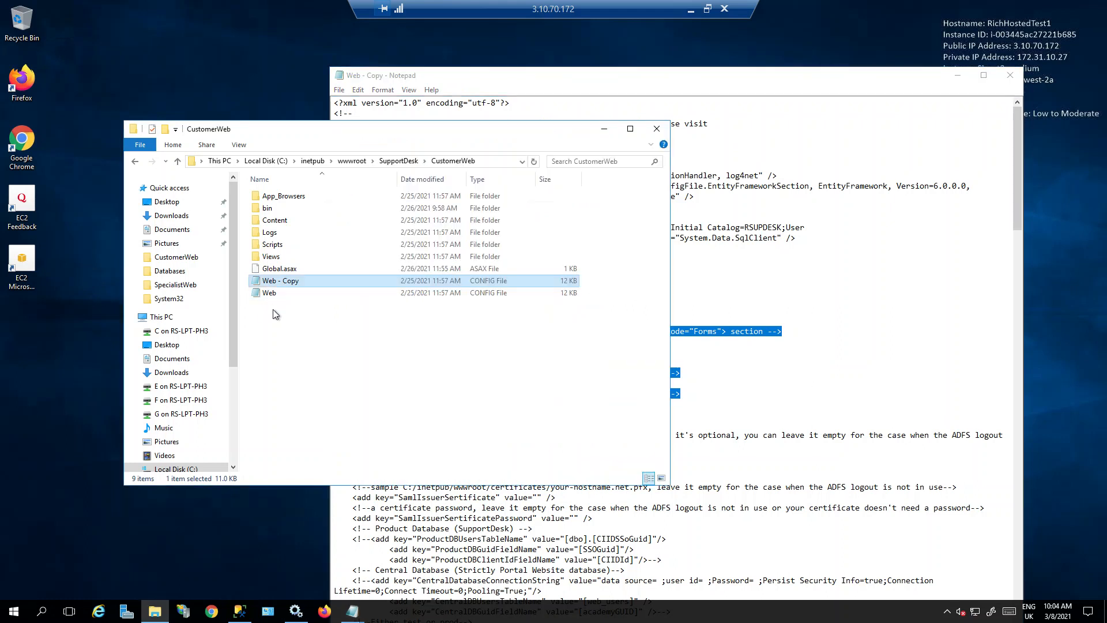
{"action": "left_click", "coordinate": [395, 161]}
{"action": "double_click", "coordinate": [306, 218]}
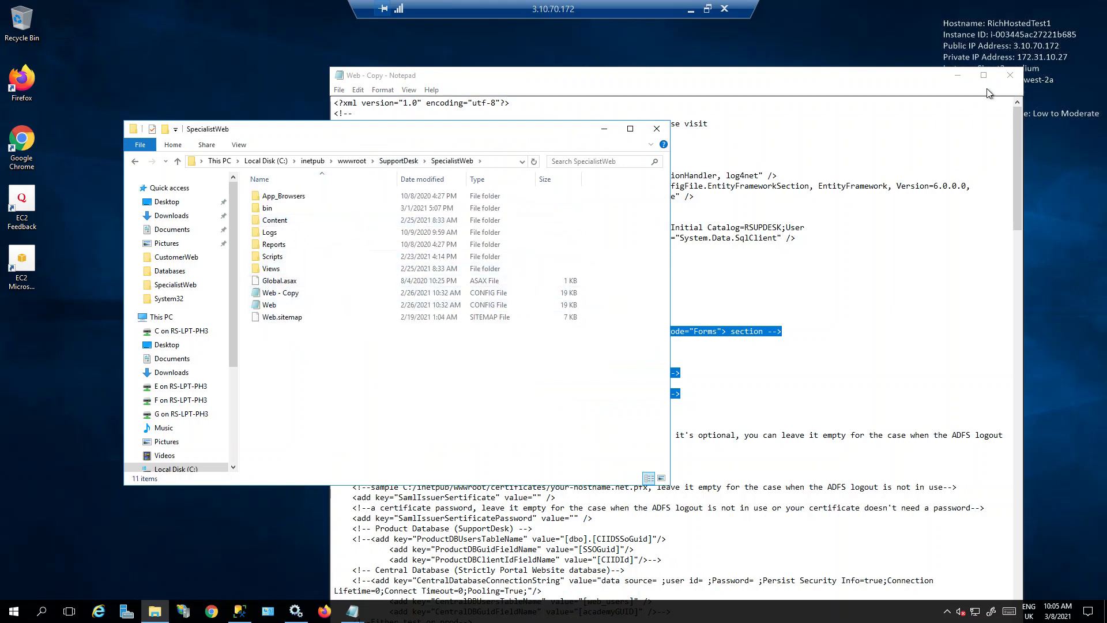
Step: Close the open Web - Copy and Web configuration files in Notepad
{"action": "left_click", "coordinate": [1009, 85]}
{"action": "left_click", "coordinate": [1009, 78]}
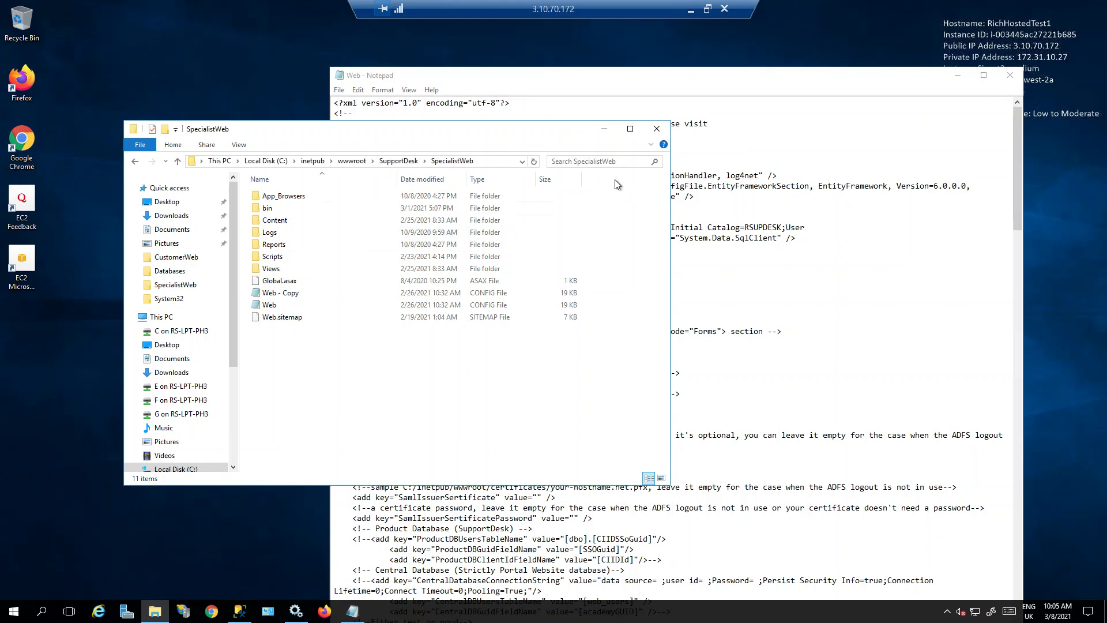
{"action": "left_click", "coordinate": [1009, 76]}
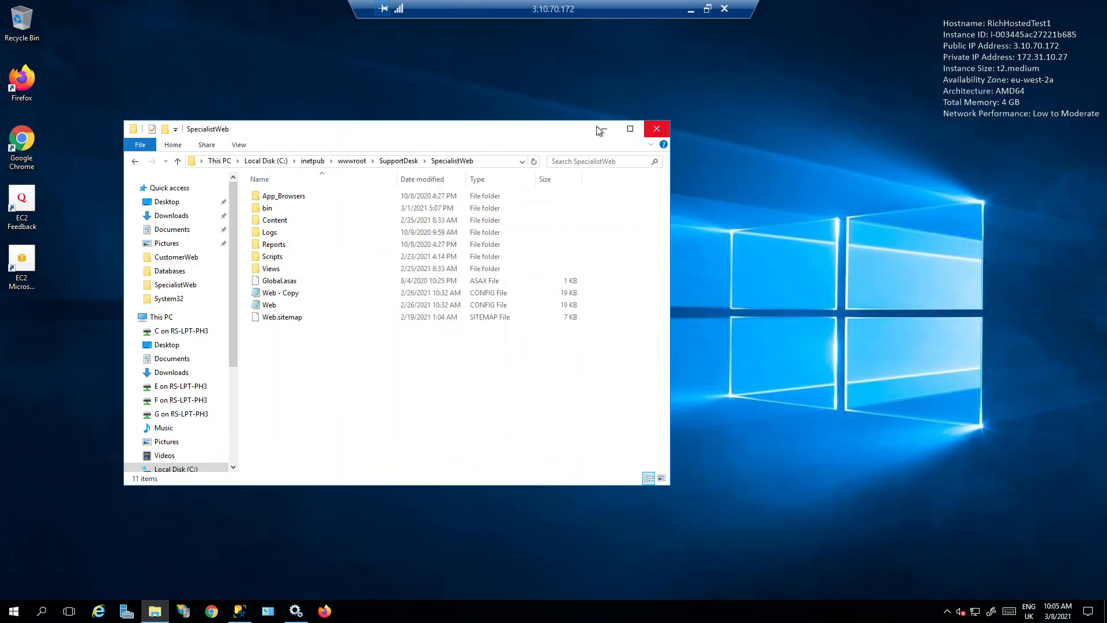
Step: Open the Active Directory Observer folder within Richmond Windows Services, under Program Files (x86)\Richmond Systems on drive C
{"action": "left_click", "coordinate": [273, 162]}
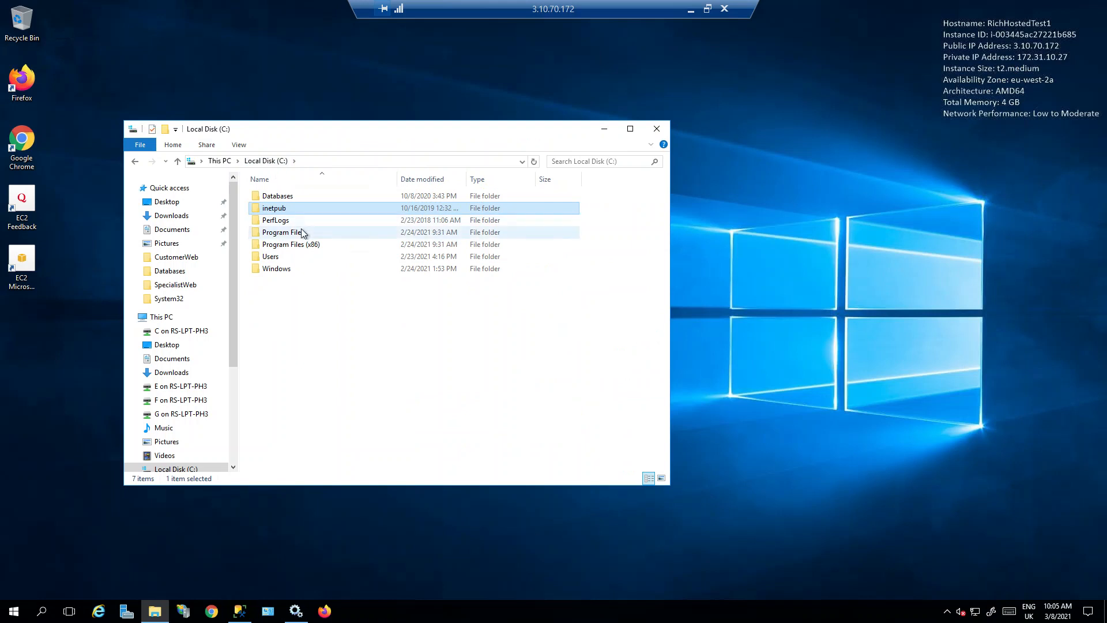
{"action": "double_click", "coordinate": [291, 244]}
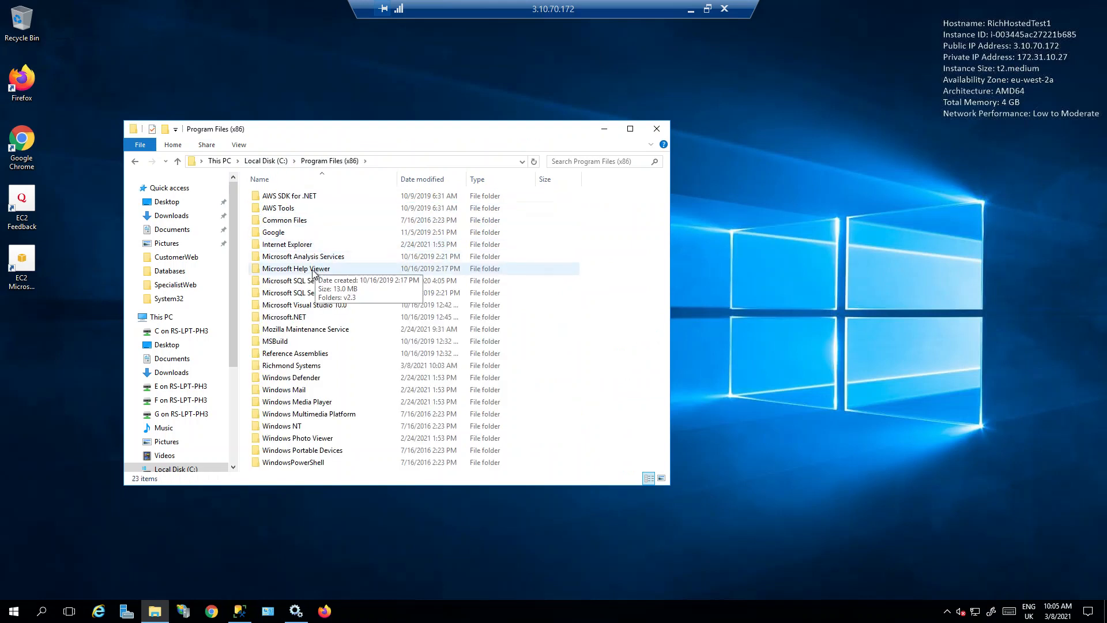
{"action": "double_click", "coordinate": [288, 366]}
{"action": "double_click", "coordinate": [306, 208]}
{"action": "left_click", "coordinate": [310, 202]}
{"action": "double_click", "coordinate": [309, 202]}
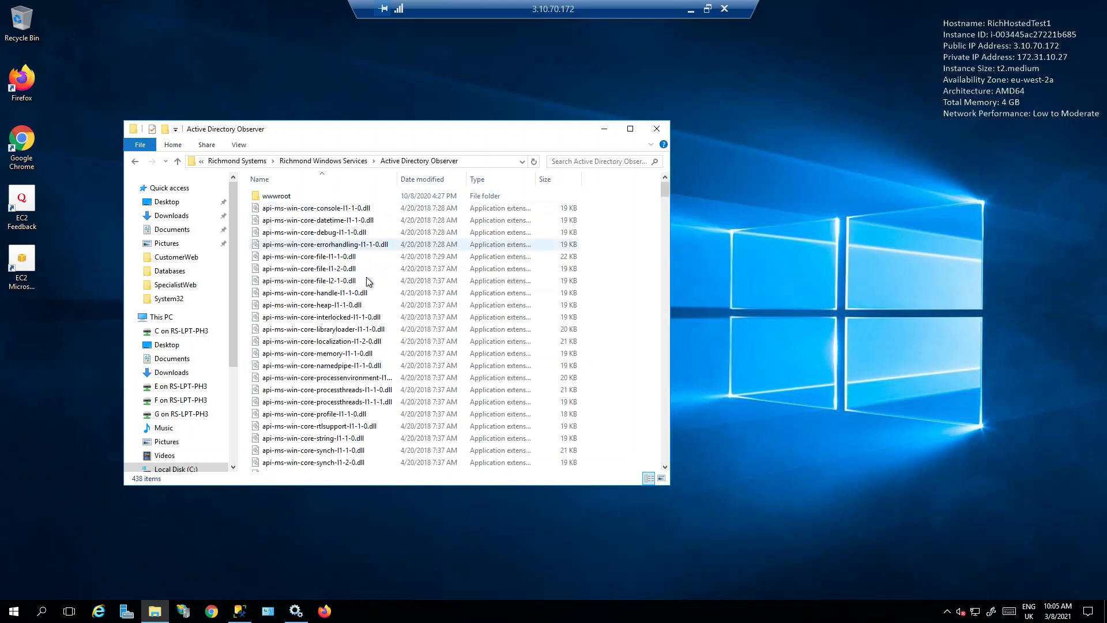
Step: Check the connection string in the Active Directory Observer's appsettings CONFIG file, close it and return to the Richmond Windows Services folder
{"action": "scroll", "coordinate": [323, 374], "scroll_direction": "down", "scroll_amount": 10}
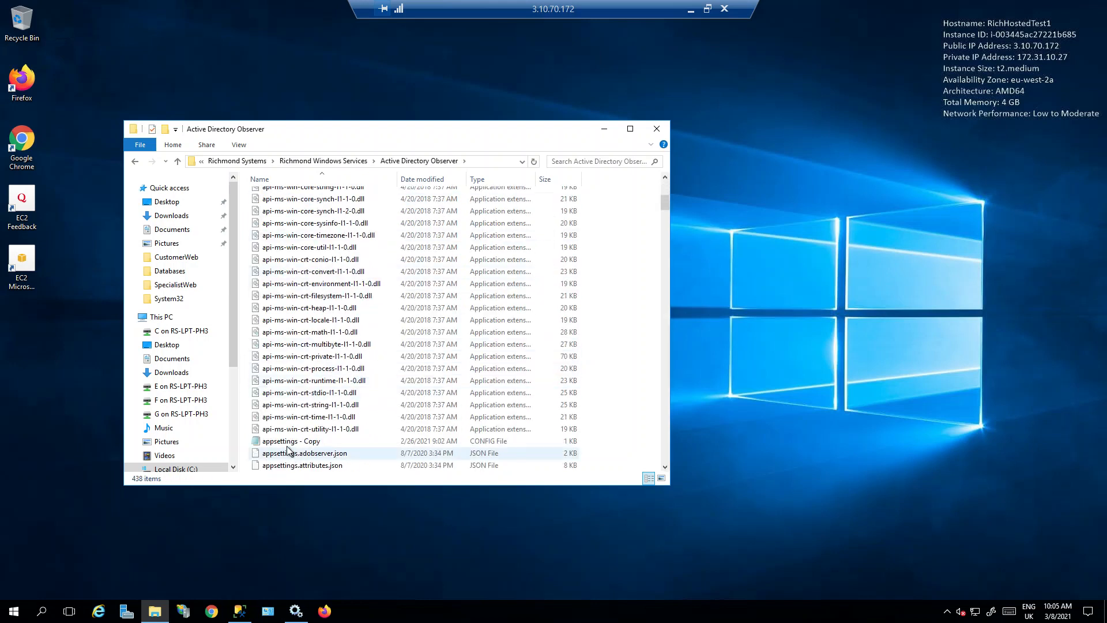
{"action": "left_click", "coordinate": [306, 440]}
{"action": "scroll", "coordinate": [320, 422], "scroll_direction": "down", "scroll_amount": 1}
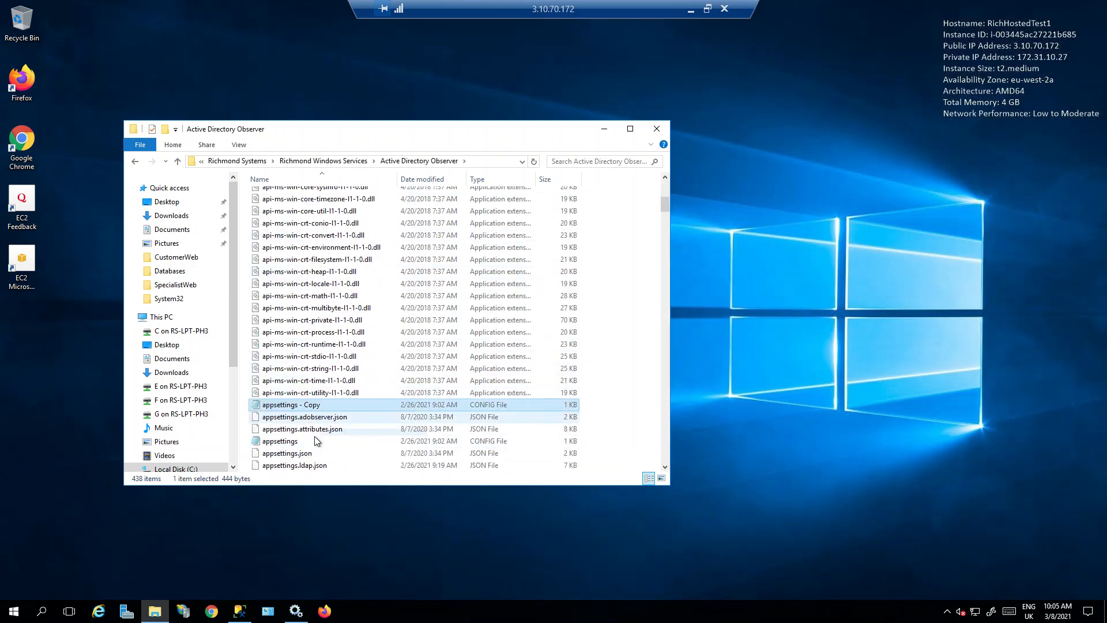
{"action": "double_click", "coordinate": [320, 441]}
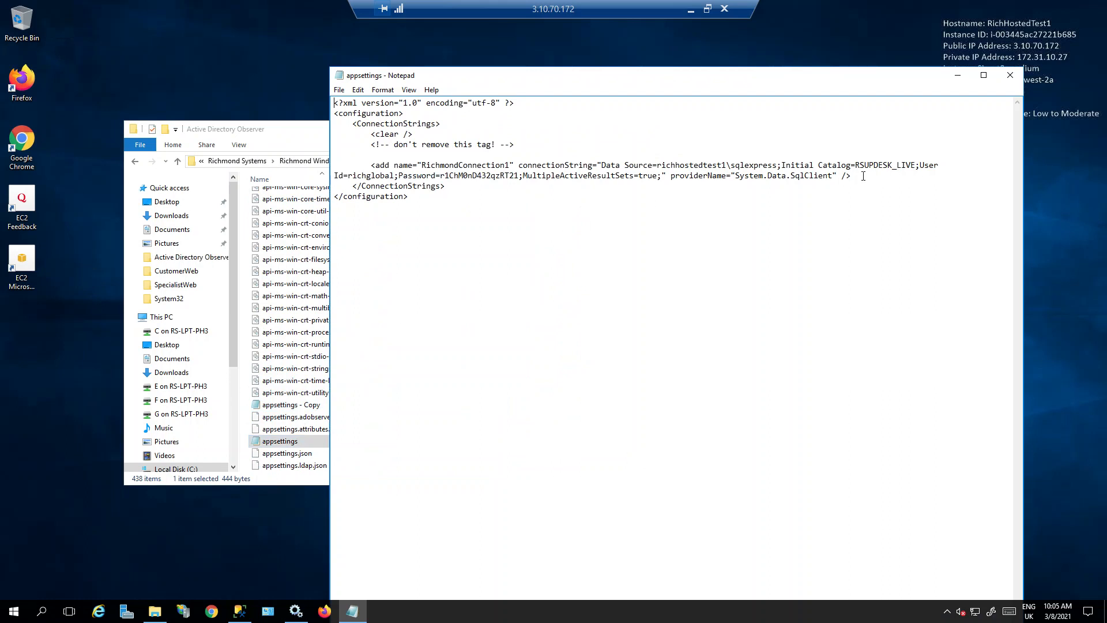
{"action": "left_click", "coordinate": [1010, 75]}
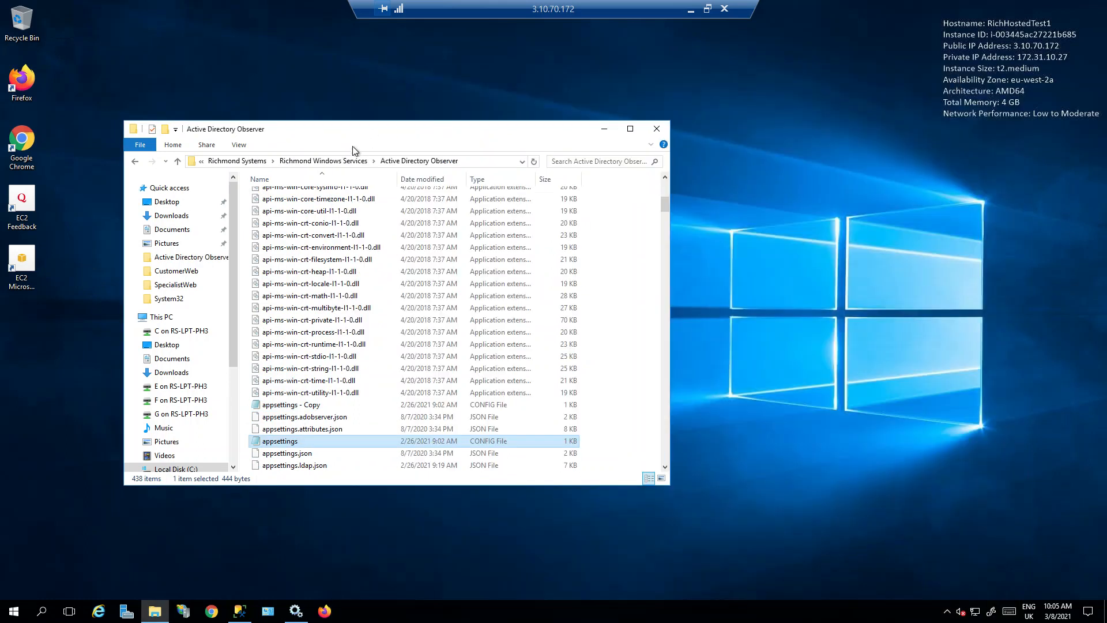
{"action": "left_click", "coordinate": [327, 160]}
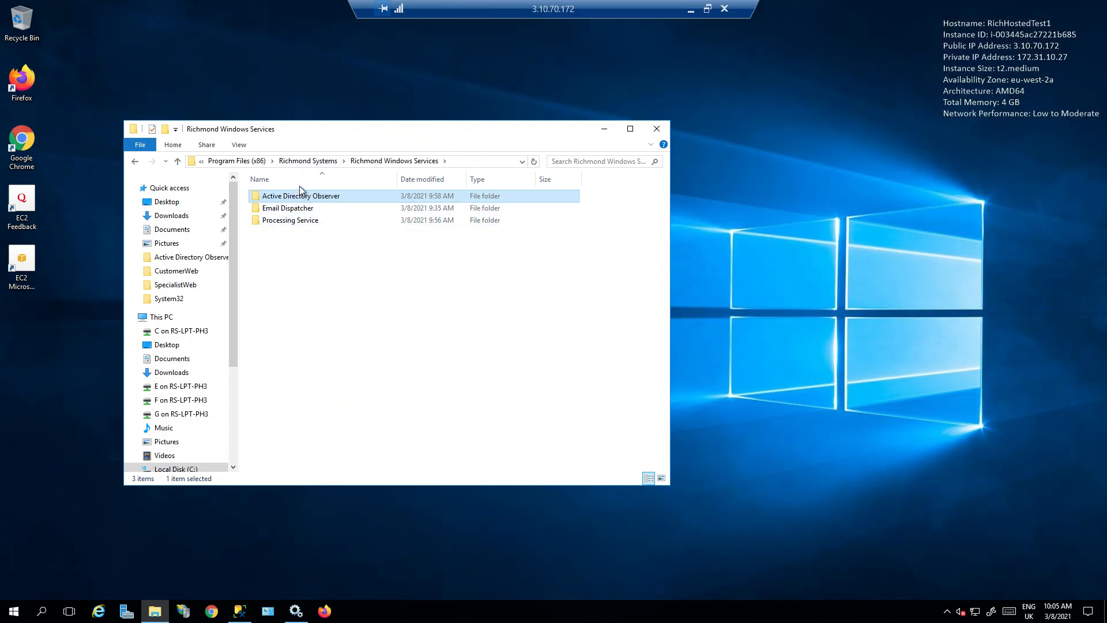
Step: Switch to the Services console and start the Richmond Active Directory Observer service
{"action": "left_click", "coordinate": [296, 611]}
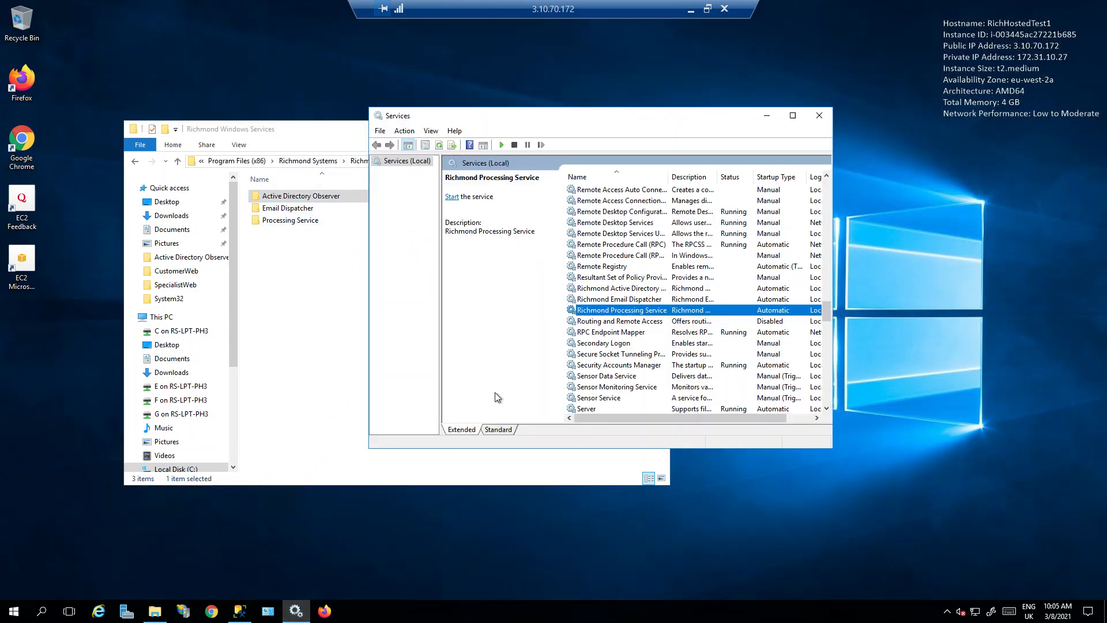
{"action": "right_click", "coordinate": [601, 291]}
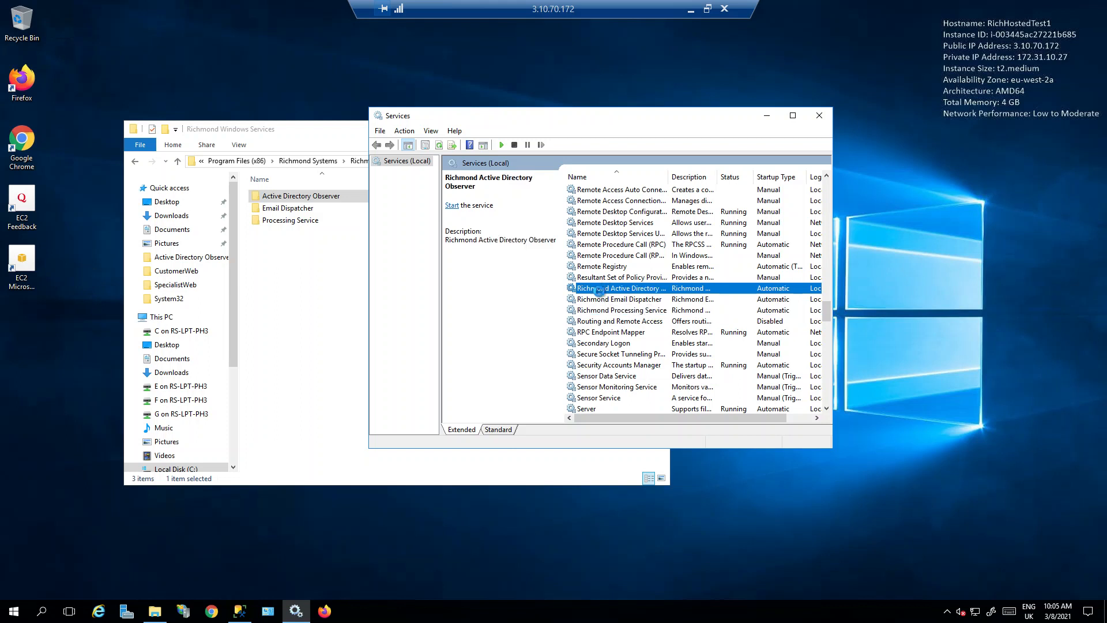
{"action": "left_click", "coordinate": [624, 299]}
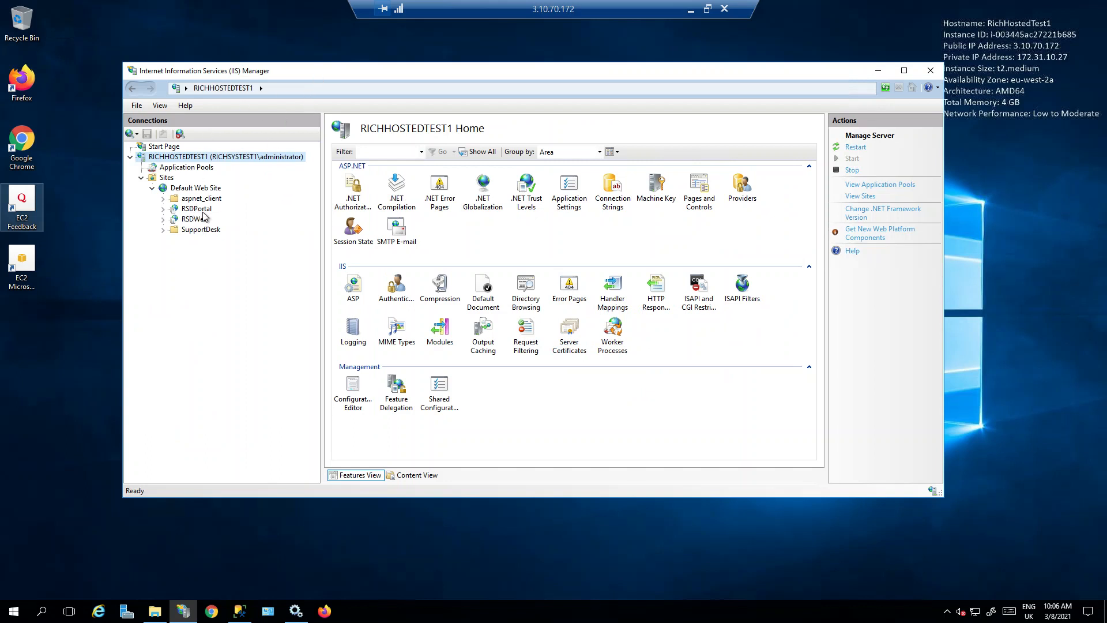
Step: Disable Forms Authentication and enable Windows Authentication for the RSDPortal application in IIS Manager
{"action": "left_click", "coordinate": [199, 209]}
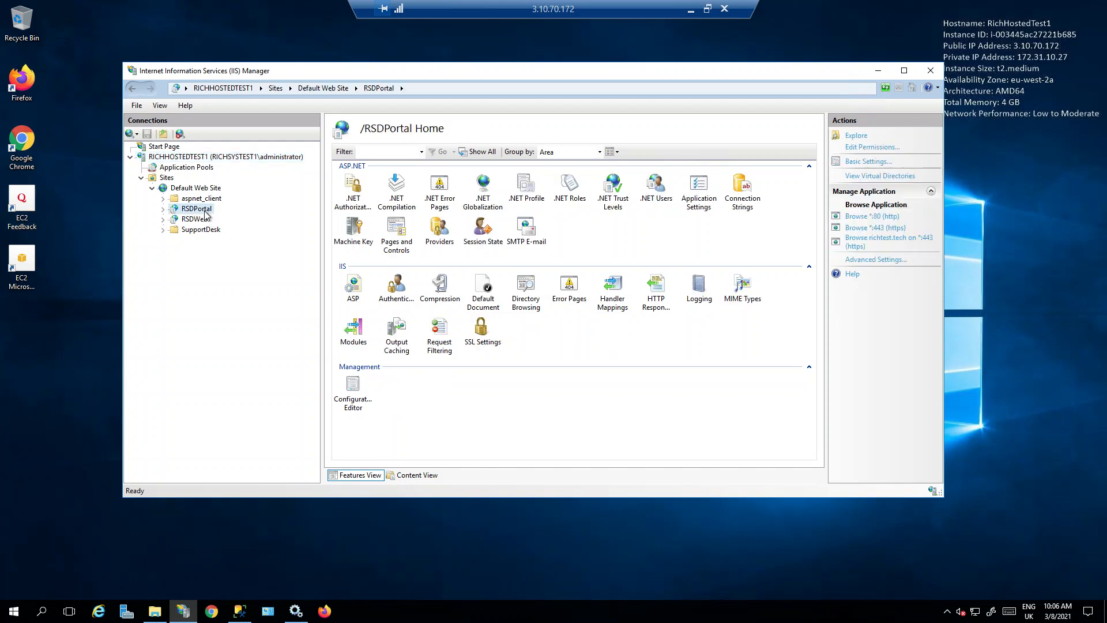
{"action": "double_click", "coordinate": [395, 286]}
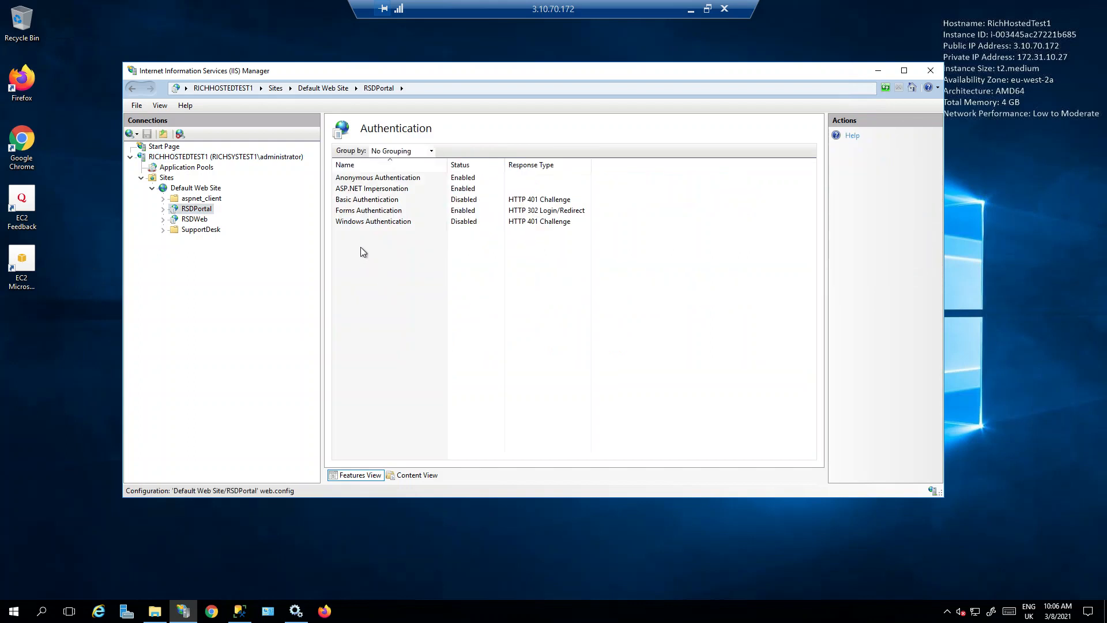
{"action": "right_click", "coordinate": [378, 210]}
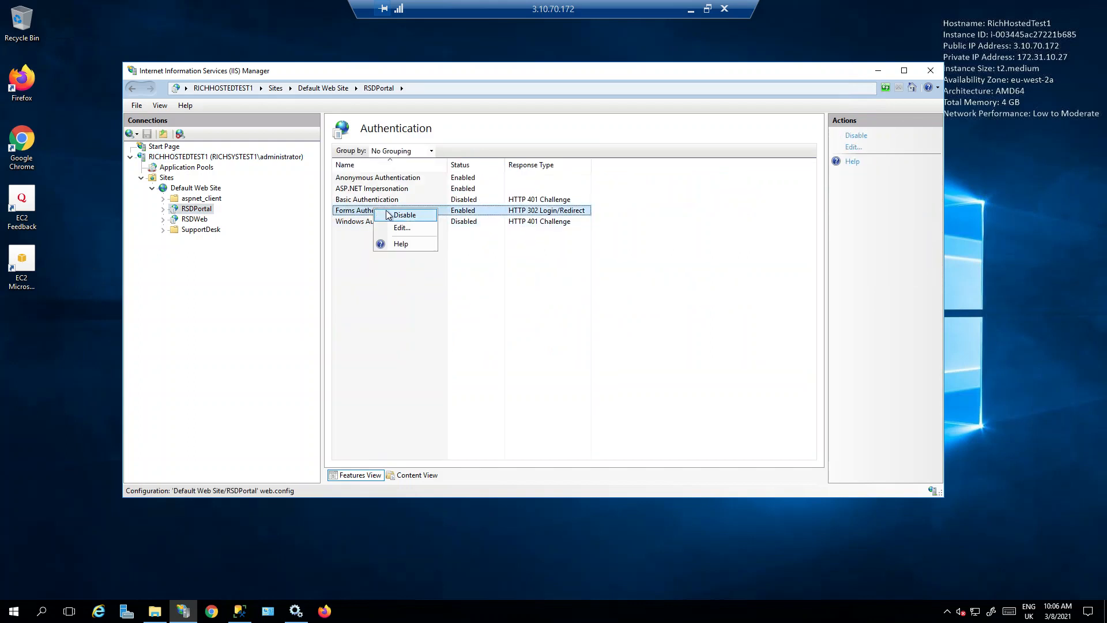
{"action": "left_click", "coordinate": [388, 216]}
{"action": "right_click", "coordinate": [379, 221]}
{"action": "left_click", "coordinate": [390, 228]}
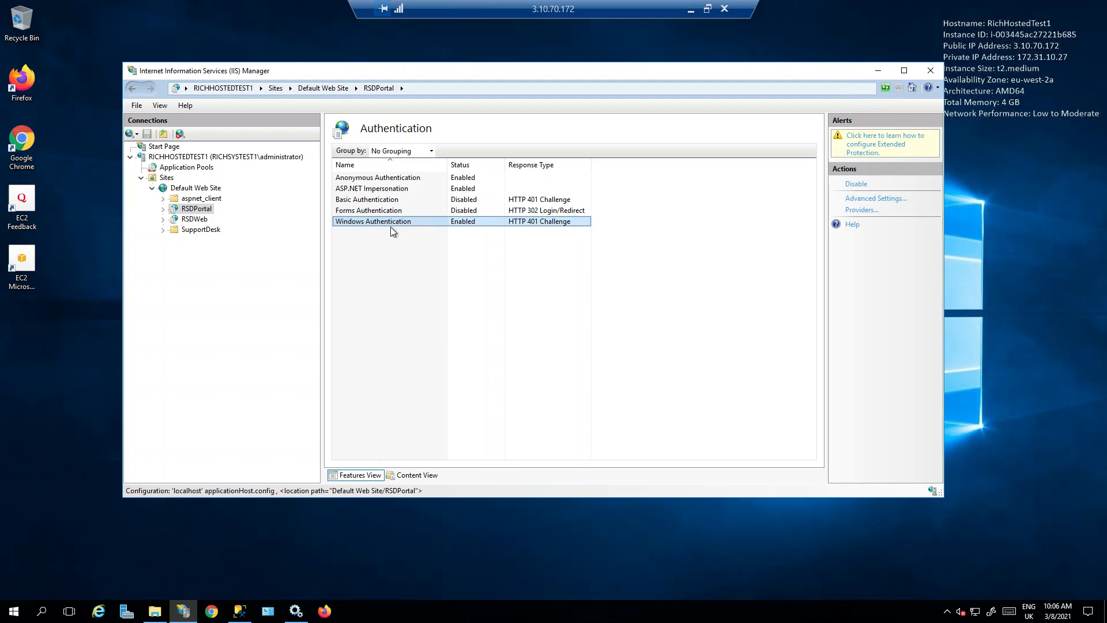
Step: Try removing the Negotiate provider from RSDPortal's Windows Authentication providers
{"action": "left_click", "coordinate": [861, 210]}
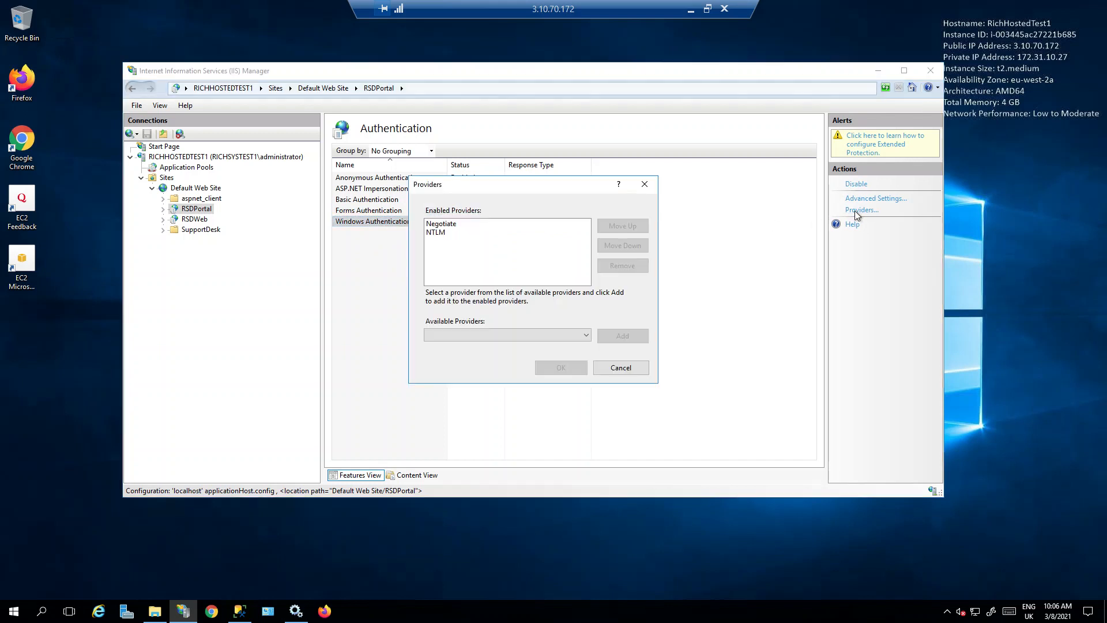
{"action": "left_click", "coordinate": [434, 224]}
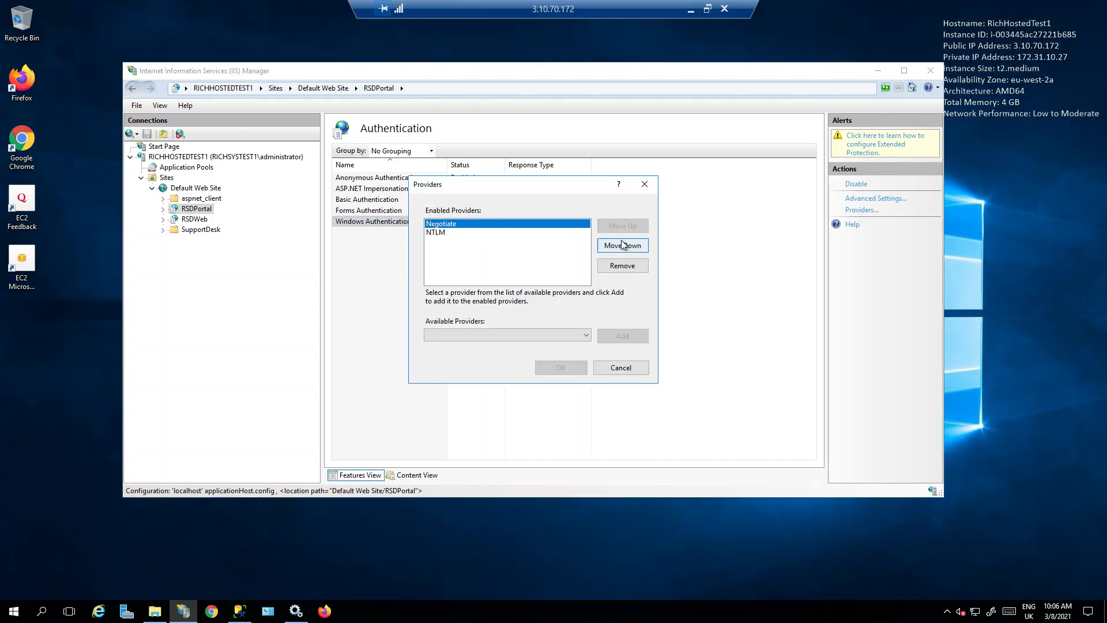
{"action": "left_click", "coordinate": [613, 270]}
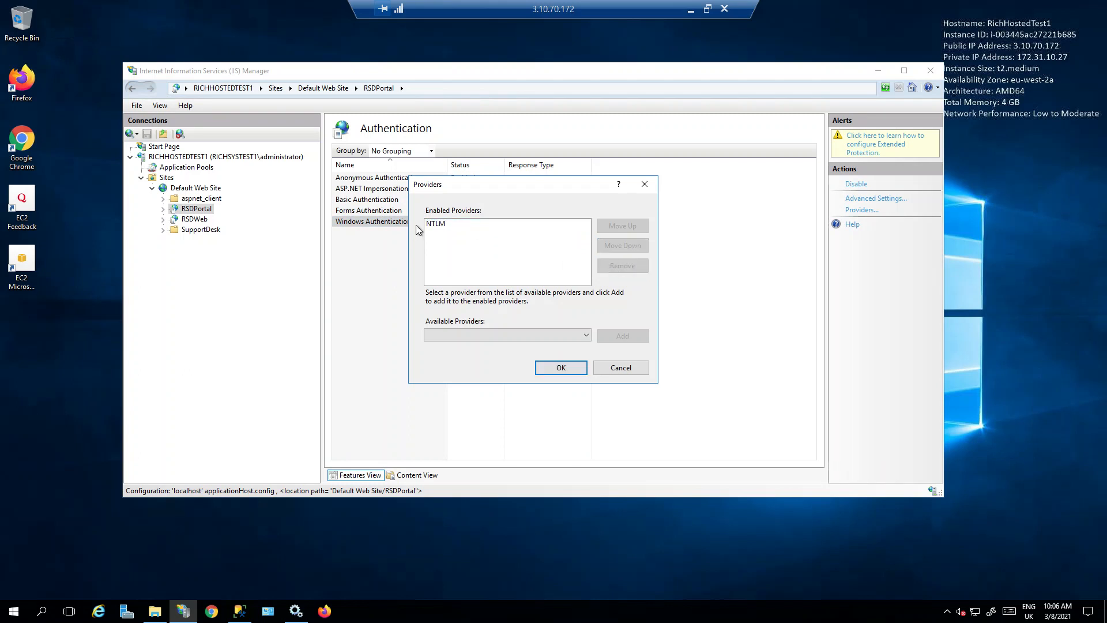
{"action": "left_click", "coordinate": [613, 373]}
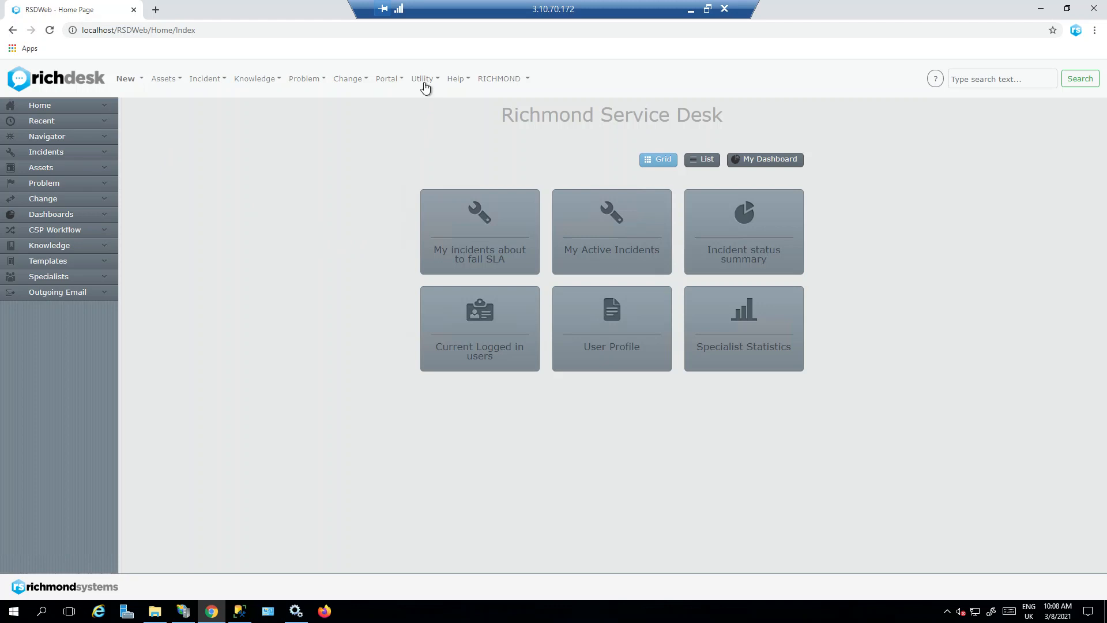
Step: Review the escalation, email and processing services in the RSDWeb Extensions Manager and return to the home page
{"action": "left_click", "coordinate": [422, 80]}
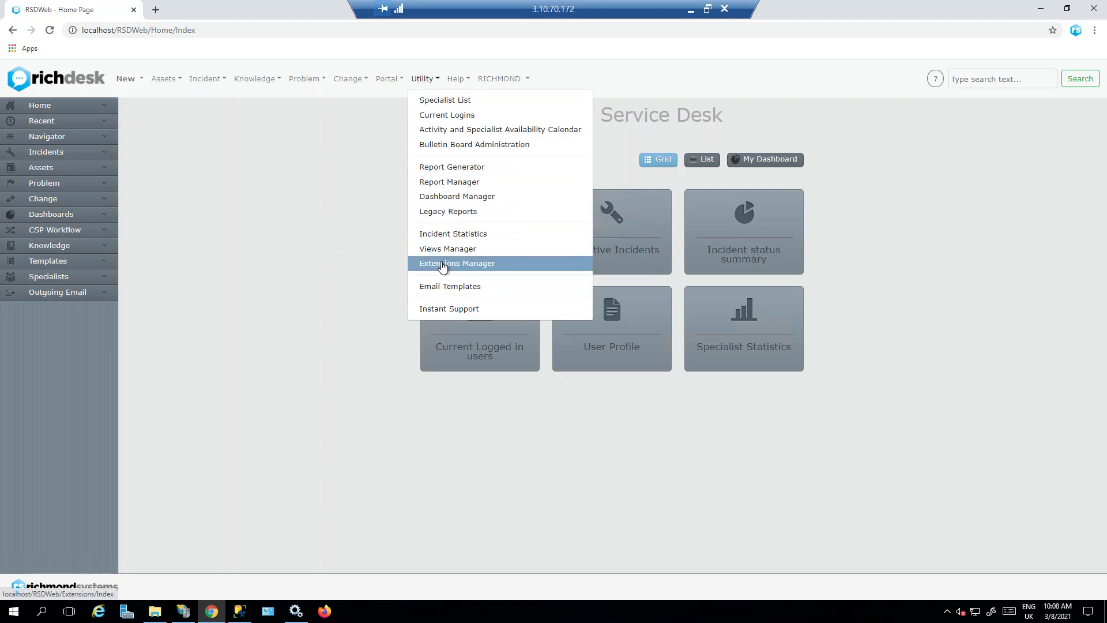
{"action": "left_click", "coordinate": [442, 263]}
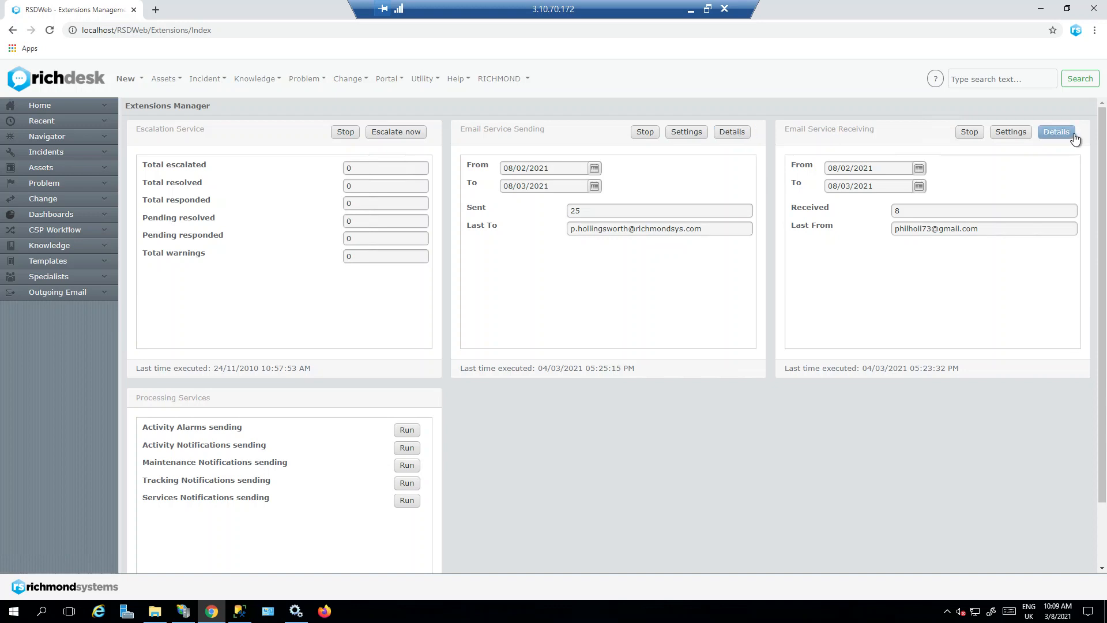
{"action": "left_click", "coordinate": [64, 84]}
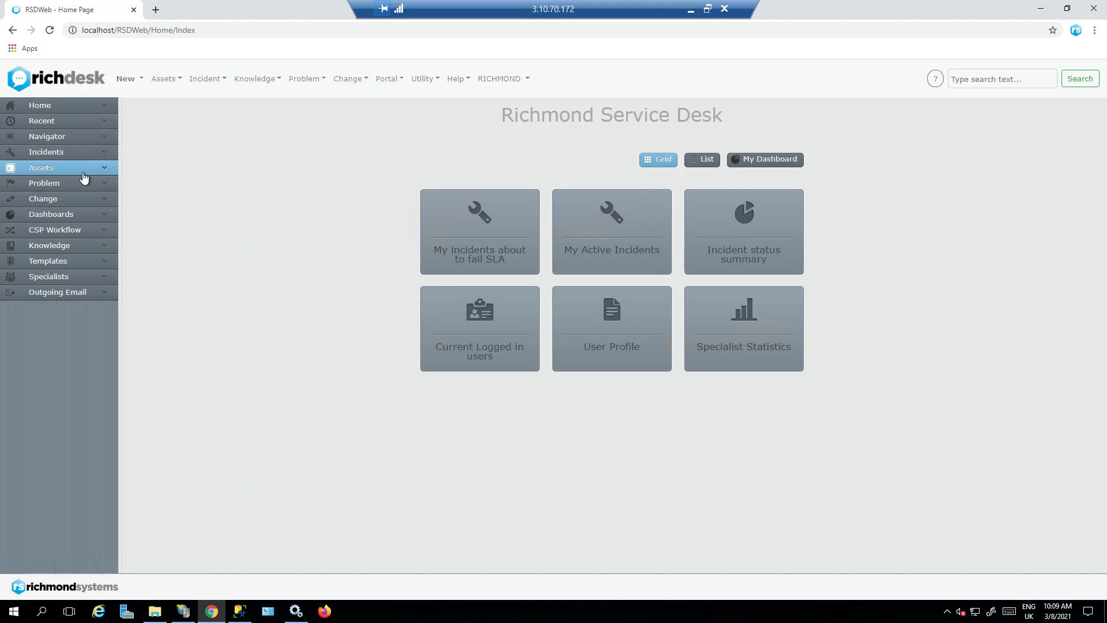
Step: Show the Incidents views, and open the All Active view from the Views Manager to examine its filtering, visibility and permission settings
{"action": "left_click", "coordinate": [86, 152]}
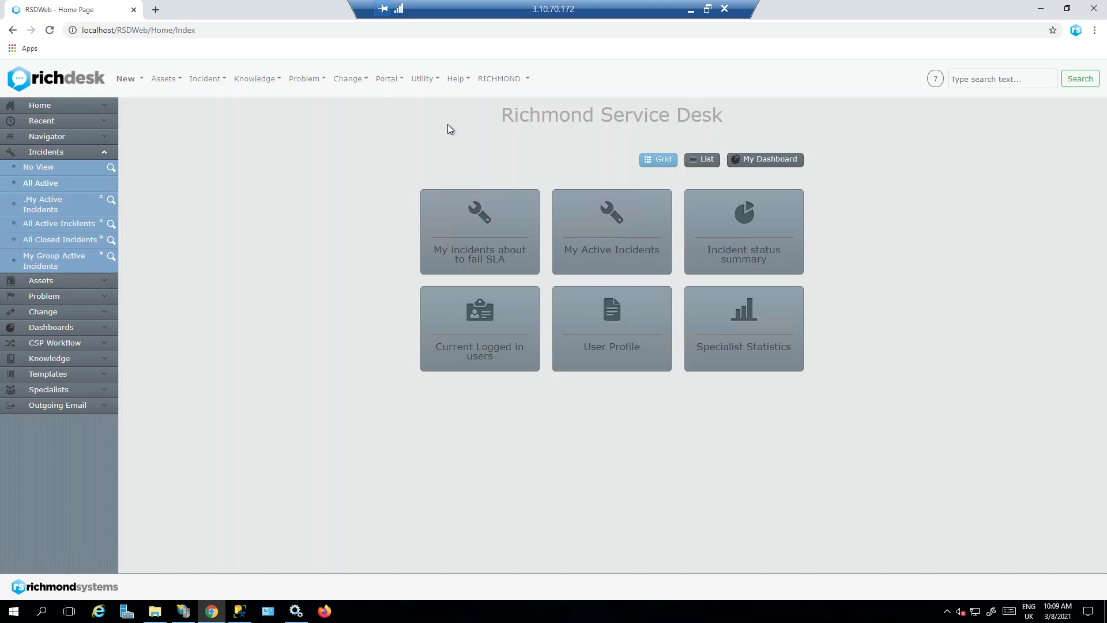
{"action": "left_click", "coordinate": [424, 79]}
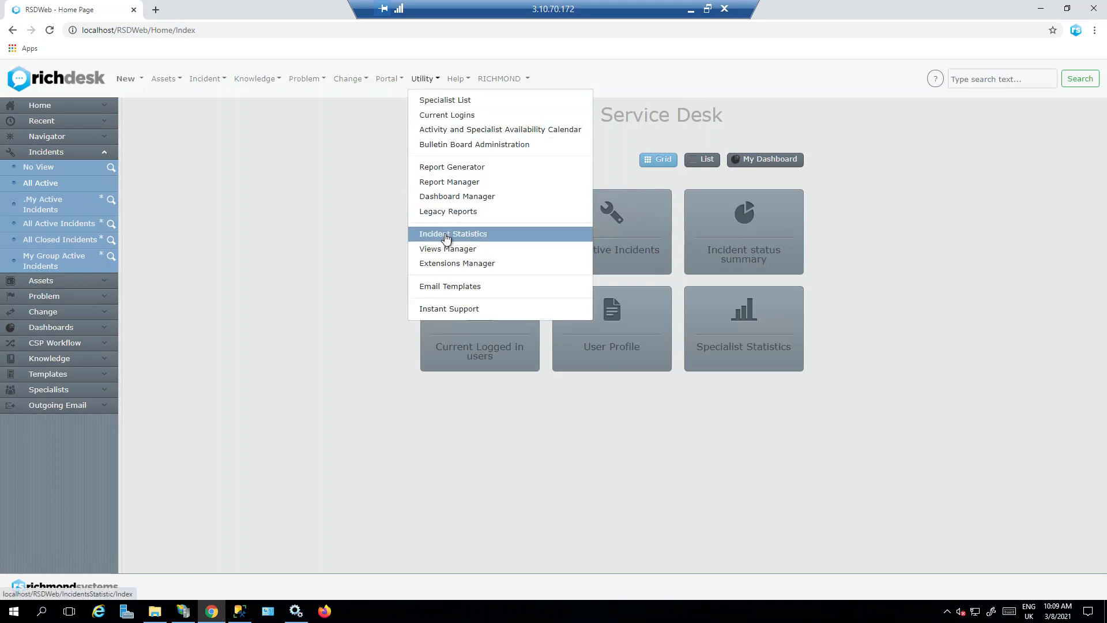
{"action": "left_click", "coordinate": [445, 250]}
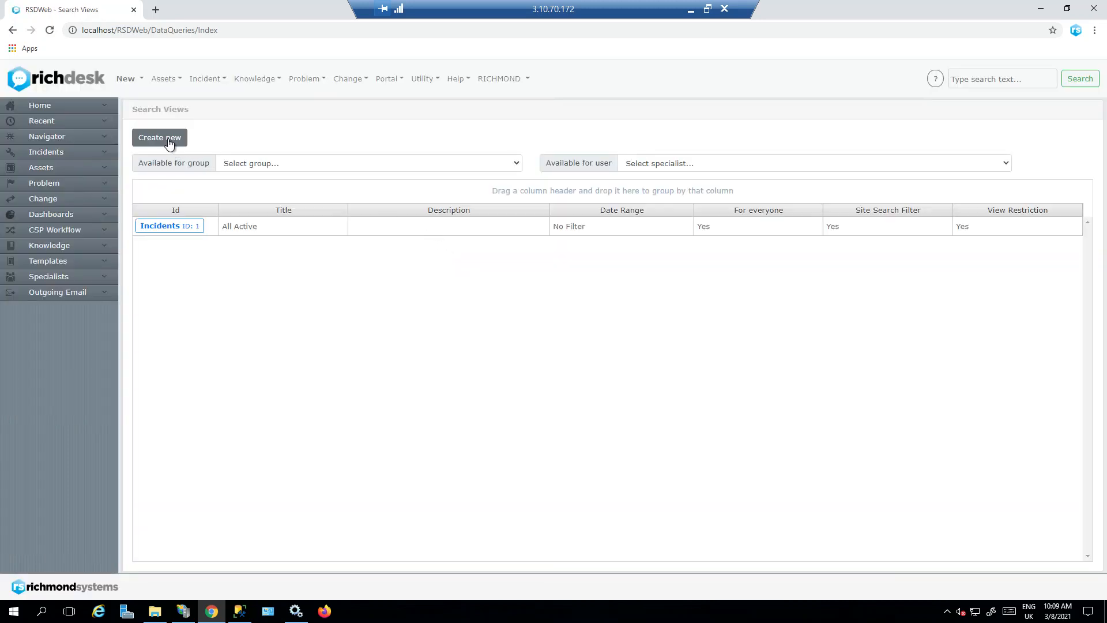
{"action": "left_click", "coordinate": [185, 226]}
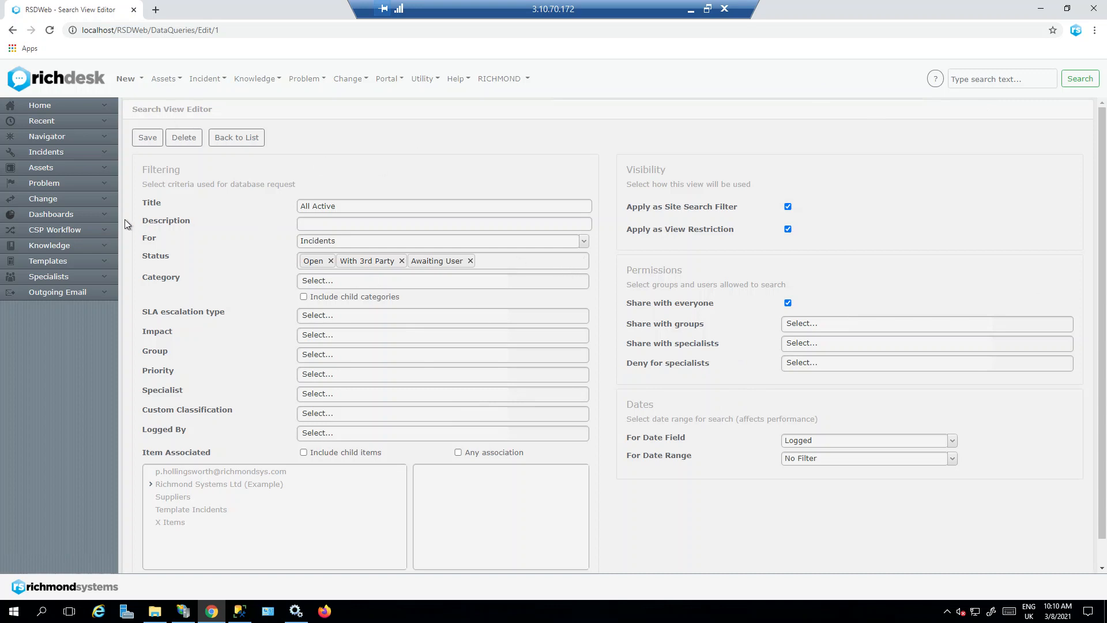
{"action": "left_click", "coordinate": [49, 245]}
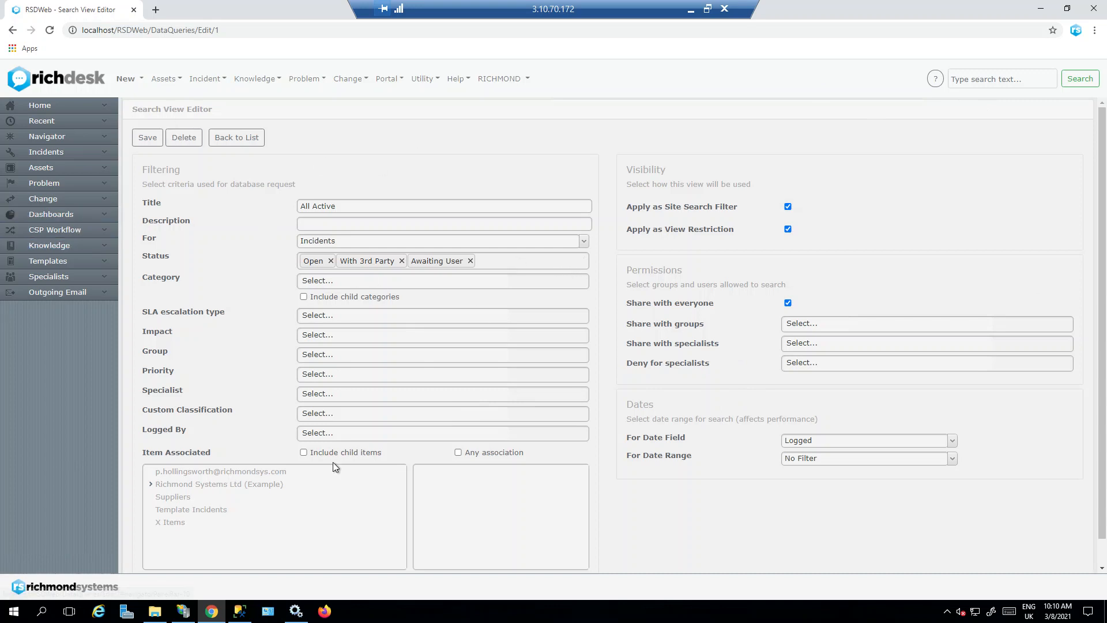